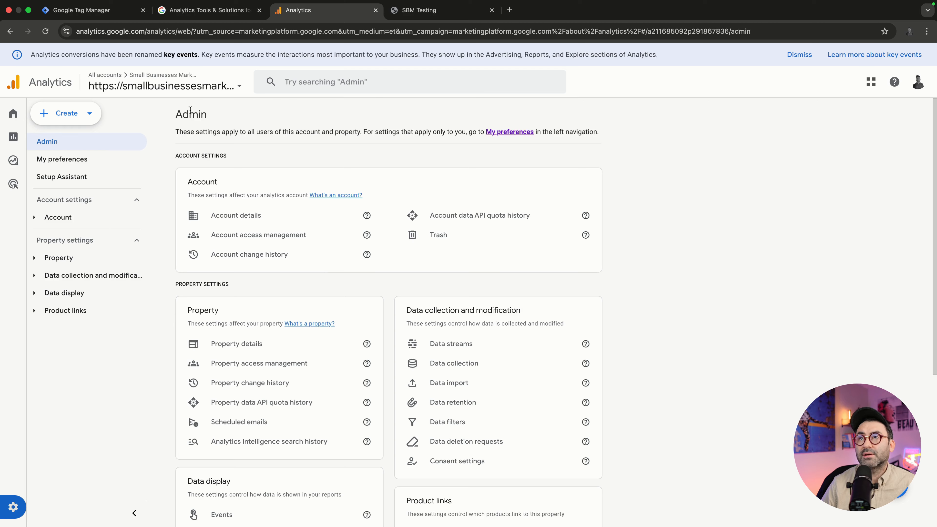
Create an Analytics account named SBM Test and give it a property named SBT Test, continuing to the business details
left_click(85, 114)
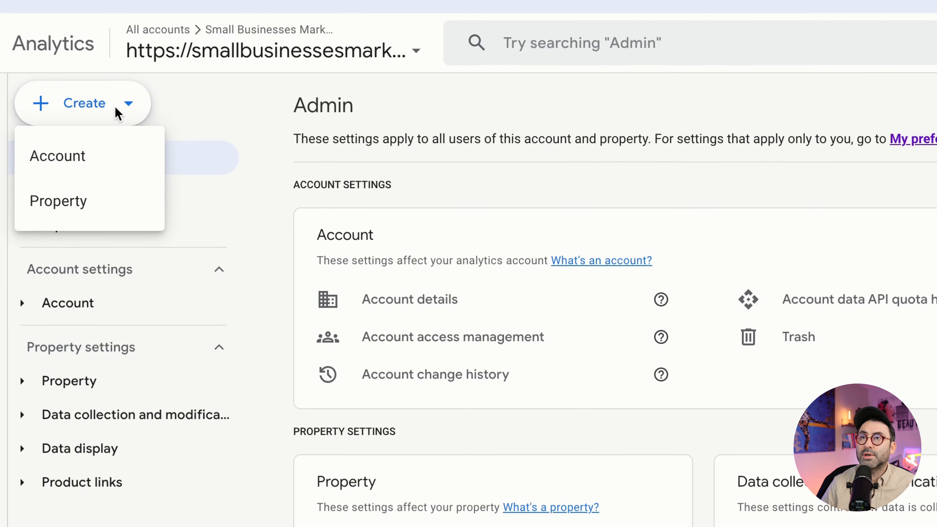
left_click(82, 158)
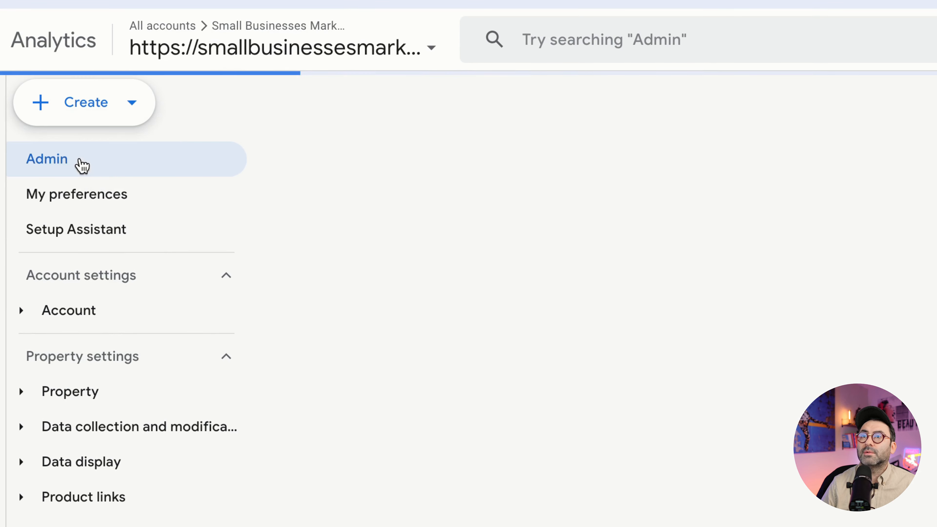
left_click(279, 482)
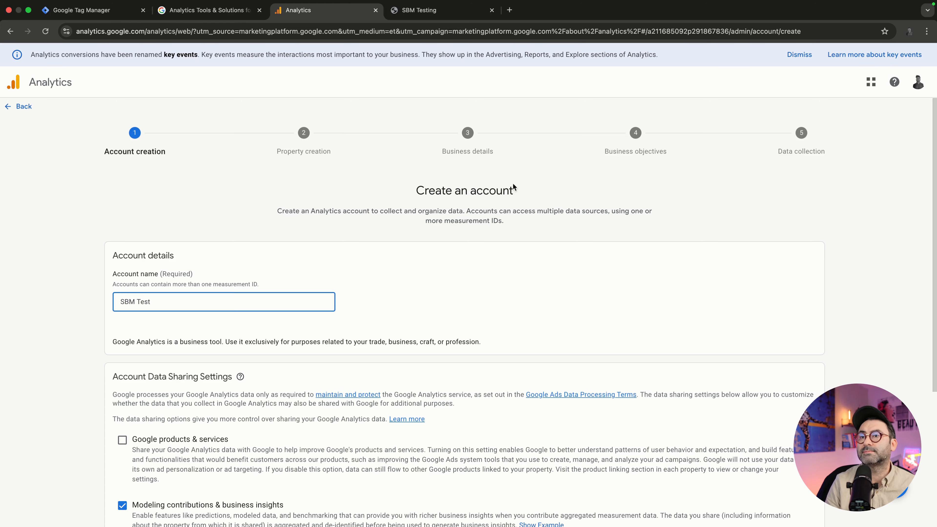
scroll(317, 392, "down", 5)
left_click(130, 508)
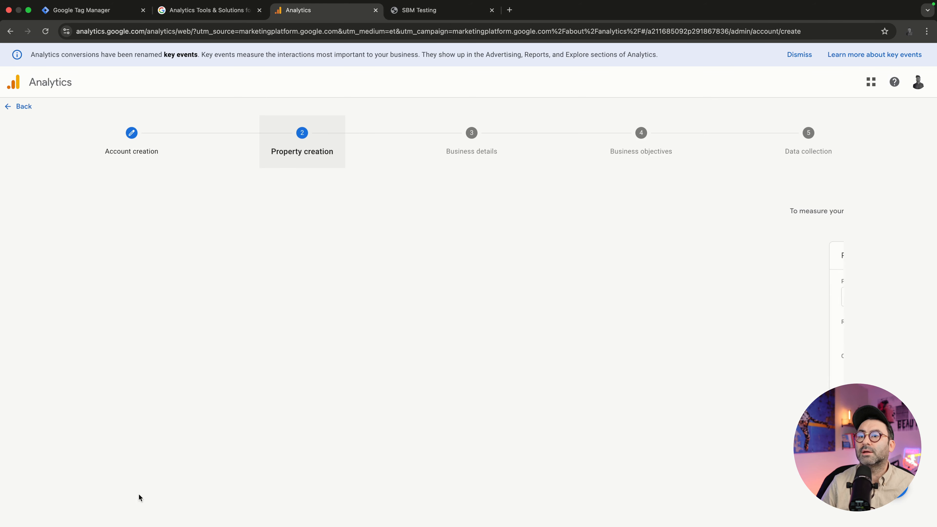
left_click(406, 296)
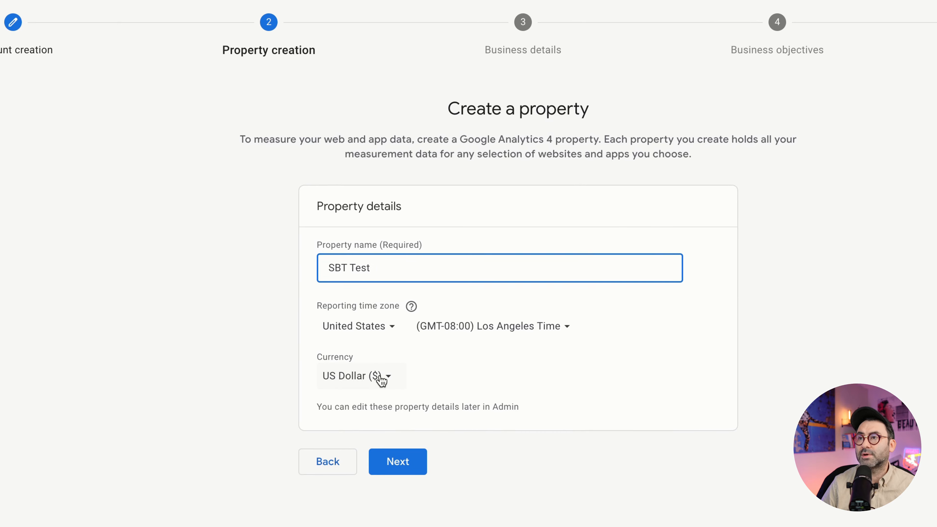
left_click(373, 463)
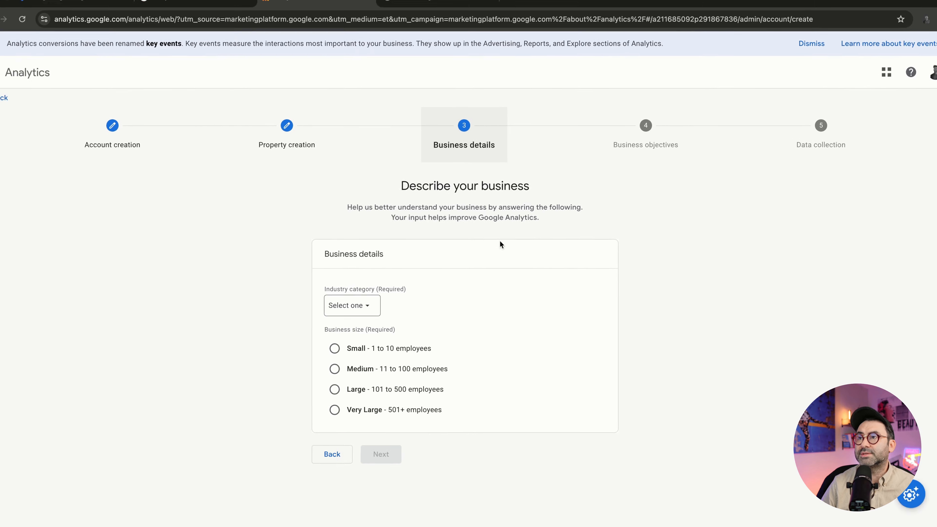
Set the industry category to Business & Industrial and the business size to Small, and continue to the business objectives
left_click(356, 306)
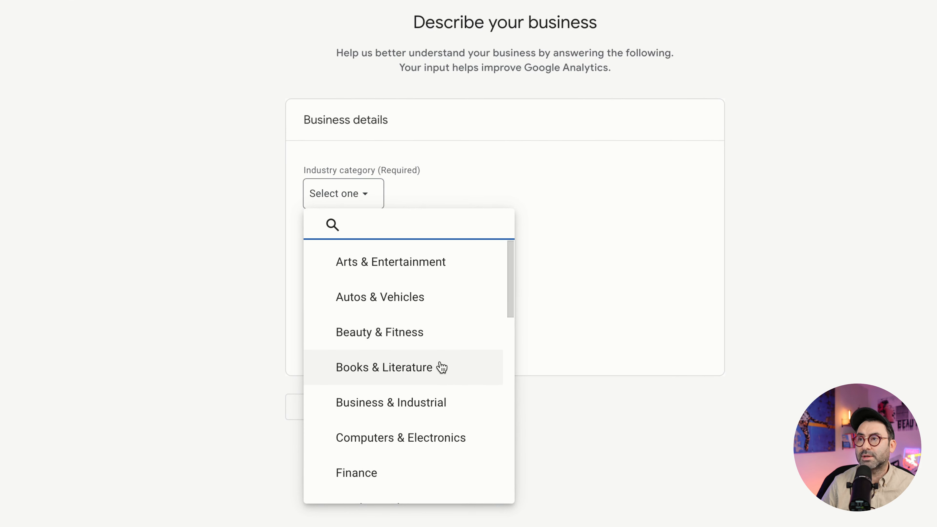
scroll(416, 387, "down", 1)
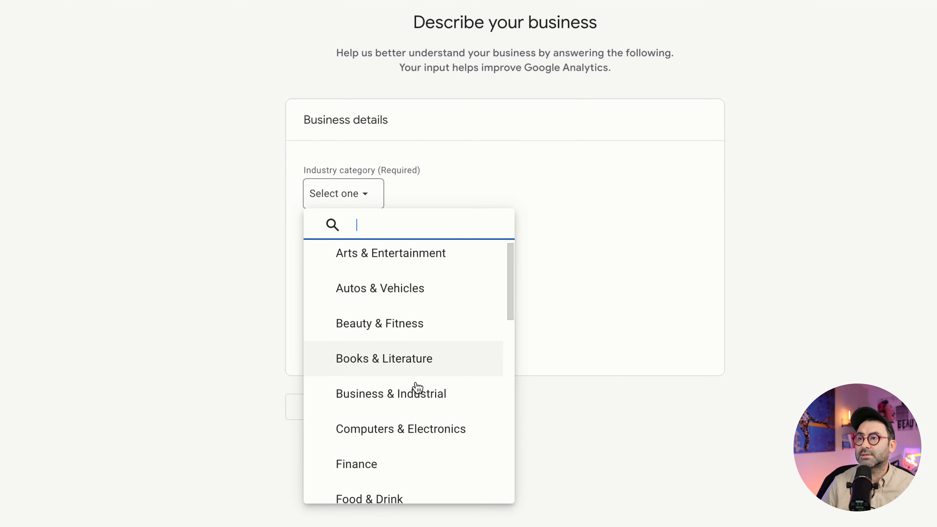
left_click(417, 398)
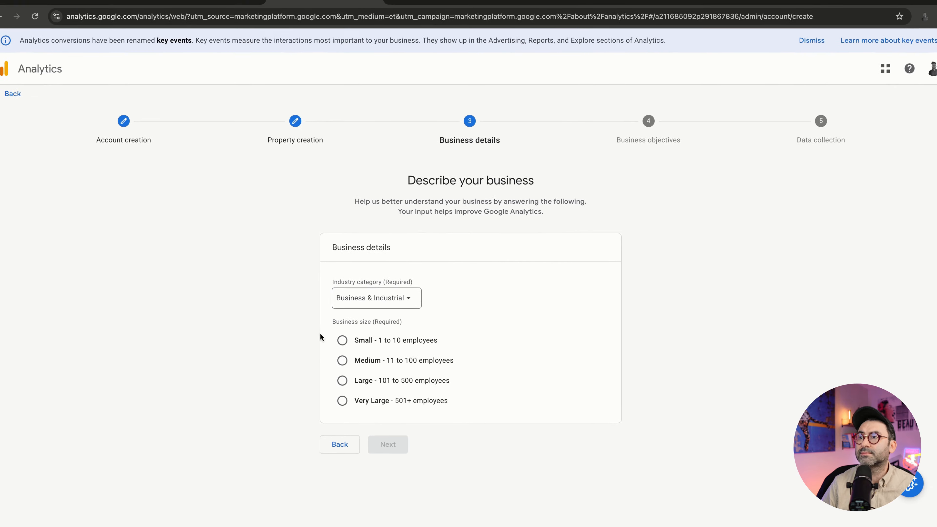
left_click(344, 346)
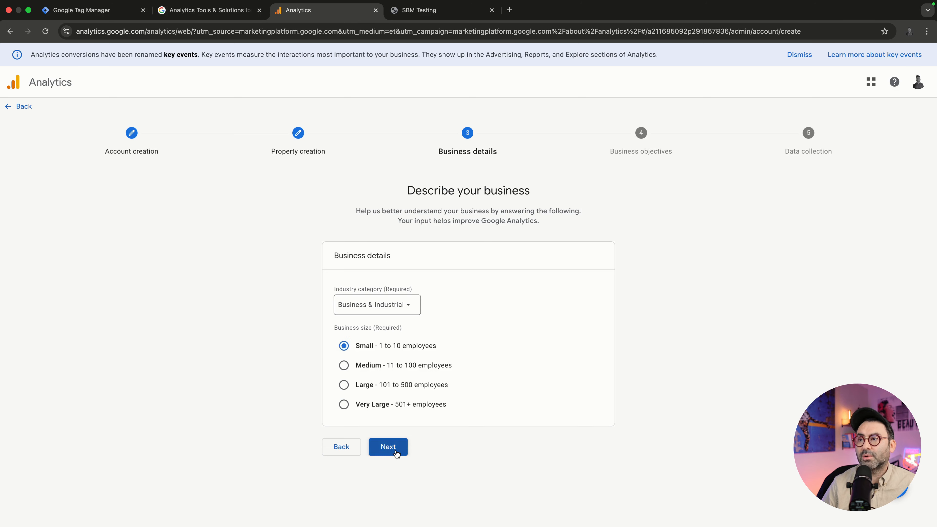
left_click(388, 447)
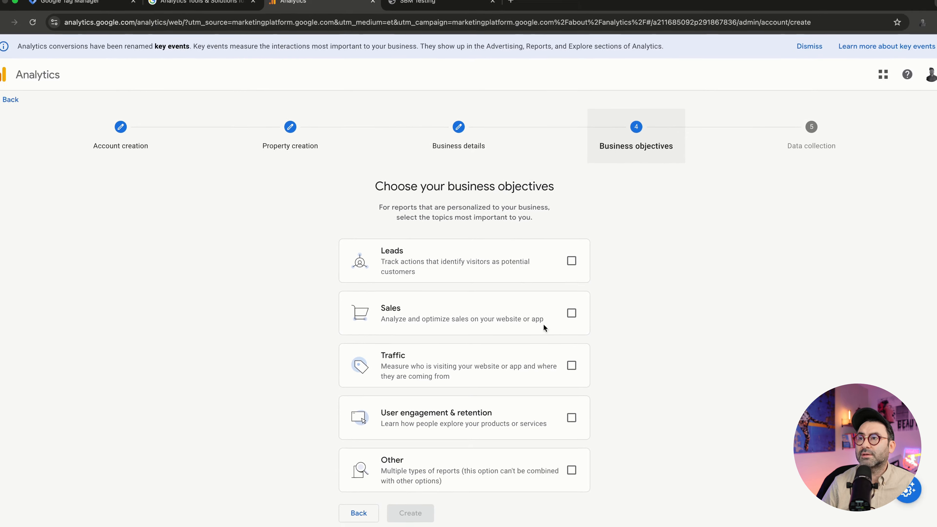
Choose Leads, Sales, Traffic and User engagement & retention as objectives, and create the account by accepting the service and Data Processing Terms
left_click(571, 261)
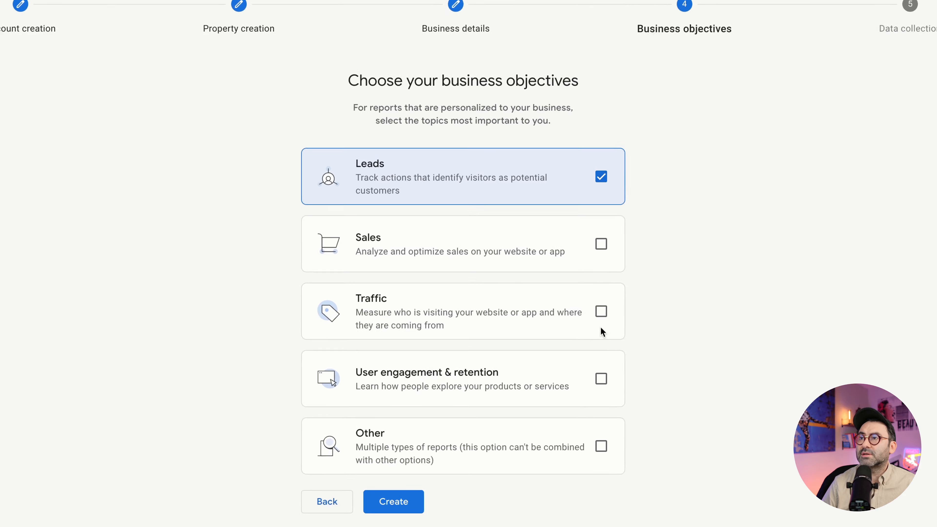
left_click(601, 311)
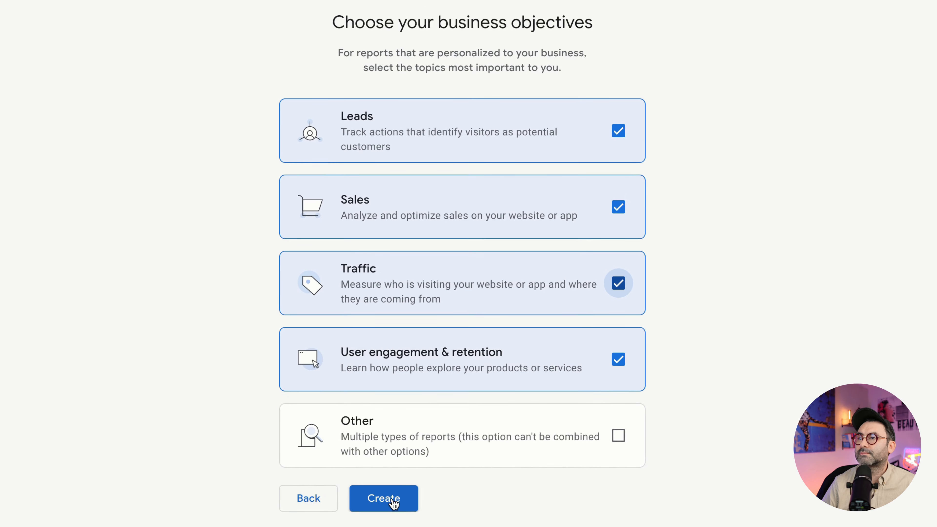
left_click(393, 499)
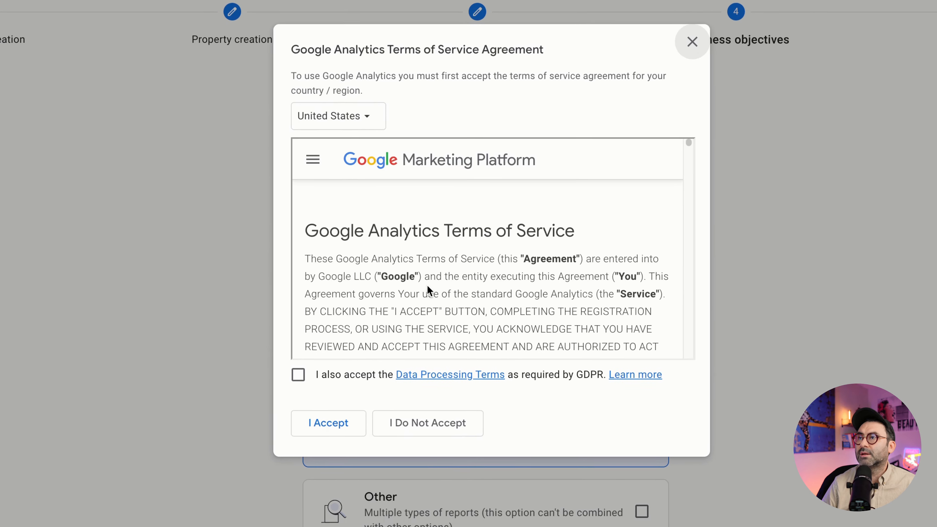
left_click(299, 374)
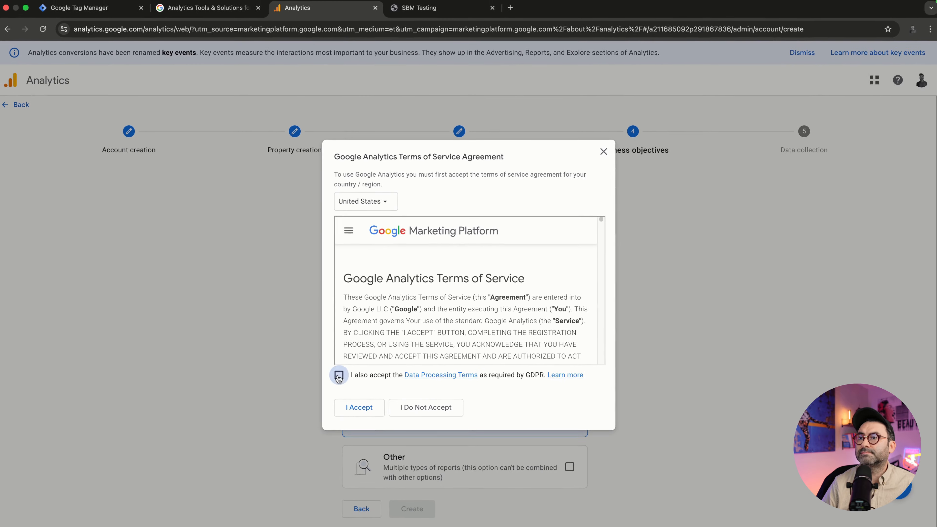
left_click(359, 408)
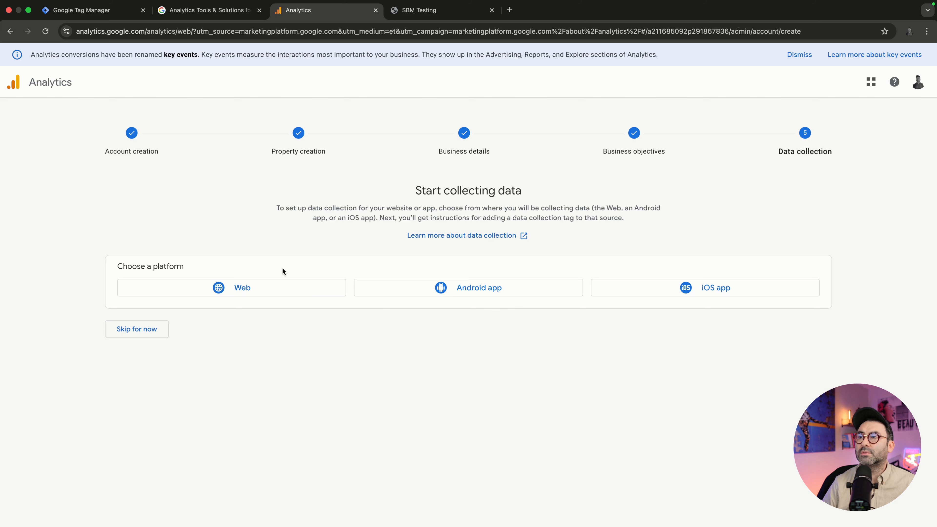
left_click(231, 286)
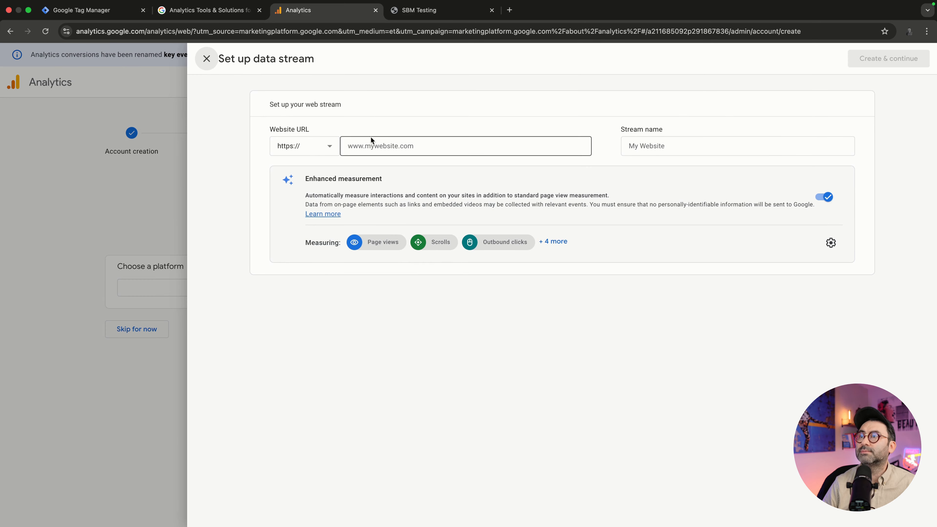
left_click(417, 10)
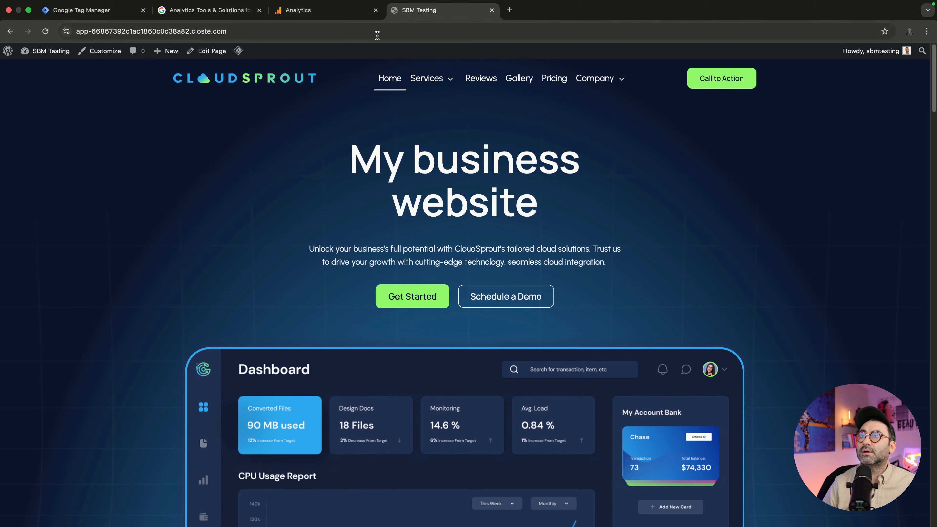
left_click(236, 31)
key("super+c")
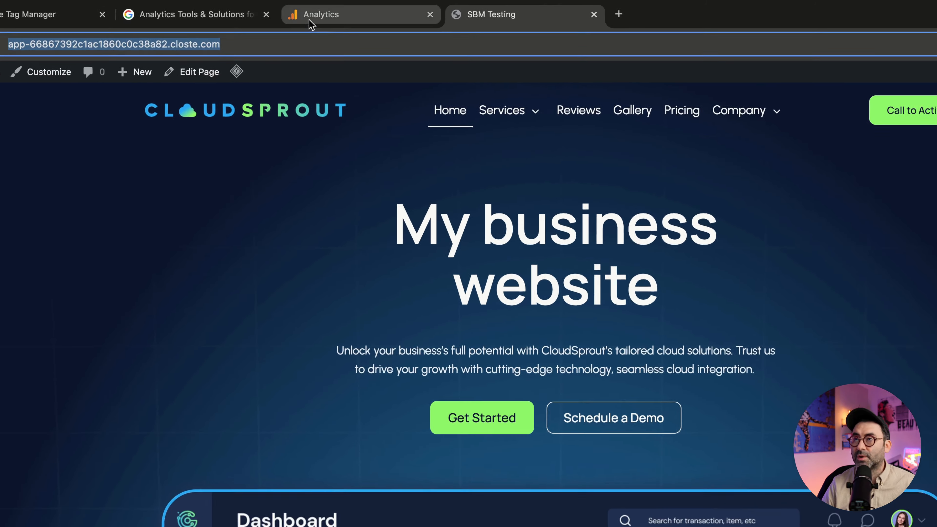
left_click(301, 11)
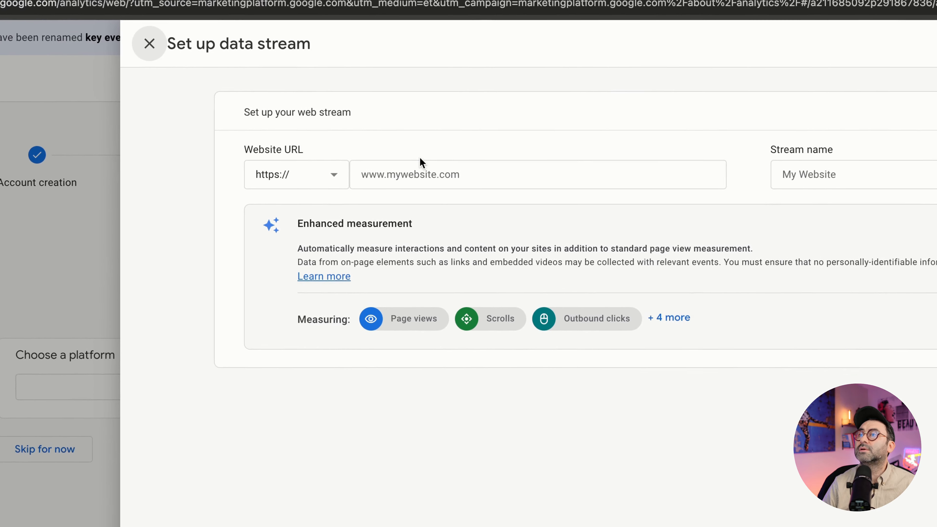
left_click(420, 114)
key("super+v")
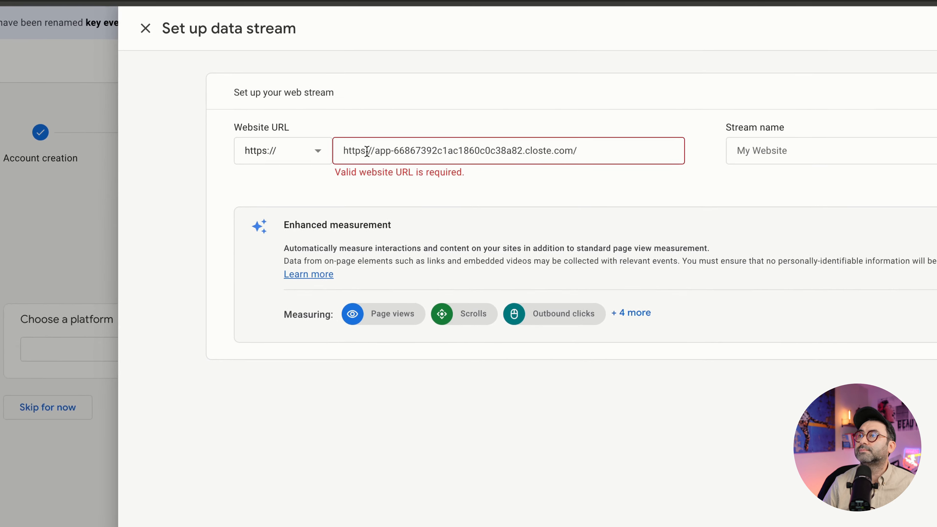
left_click_drag(377, 152, 324, 155)
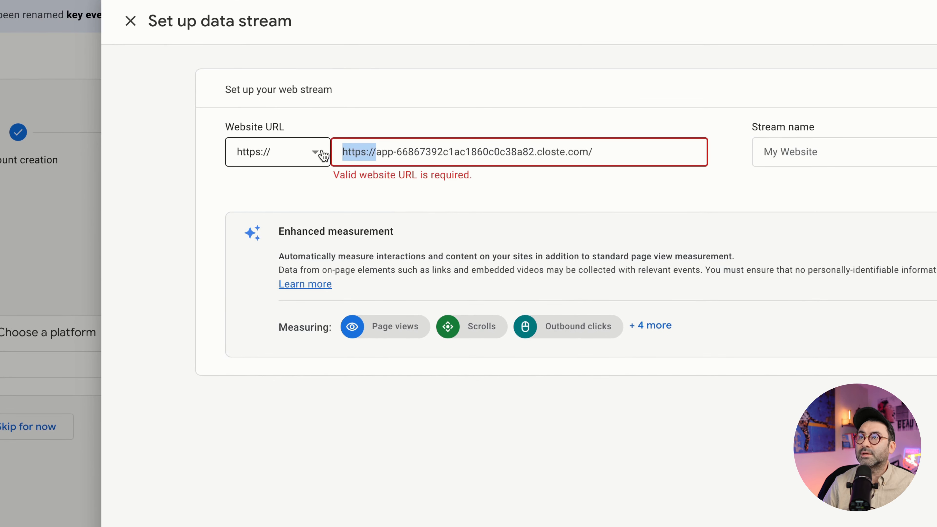
key("BackSpace")
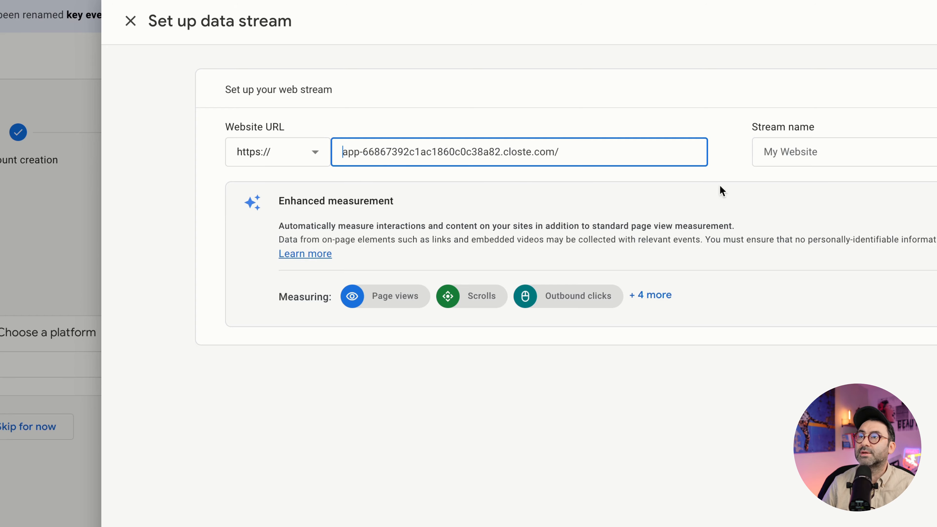
left_click(848, 152)
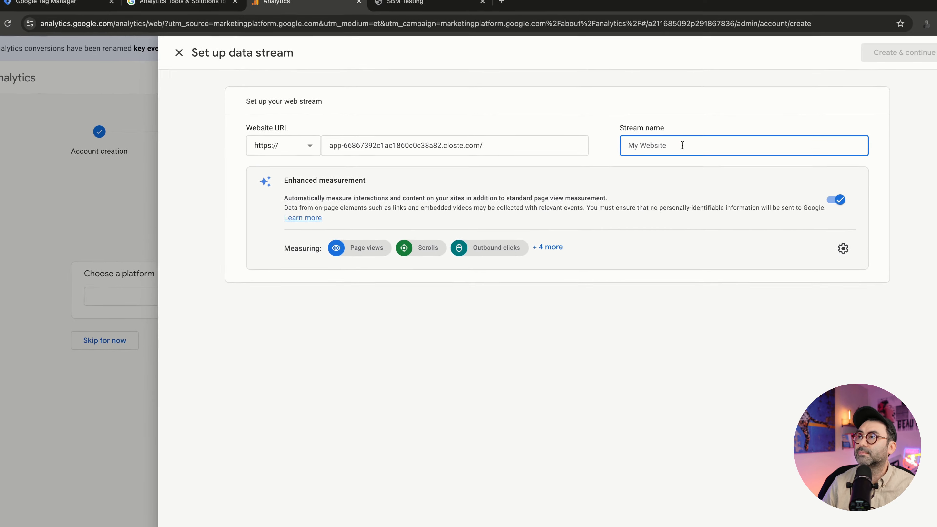
type("SBT Test")
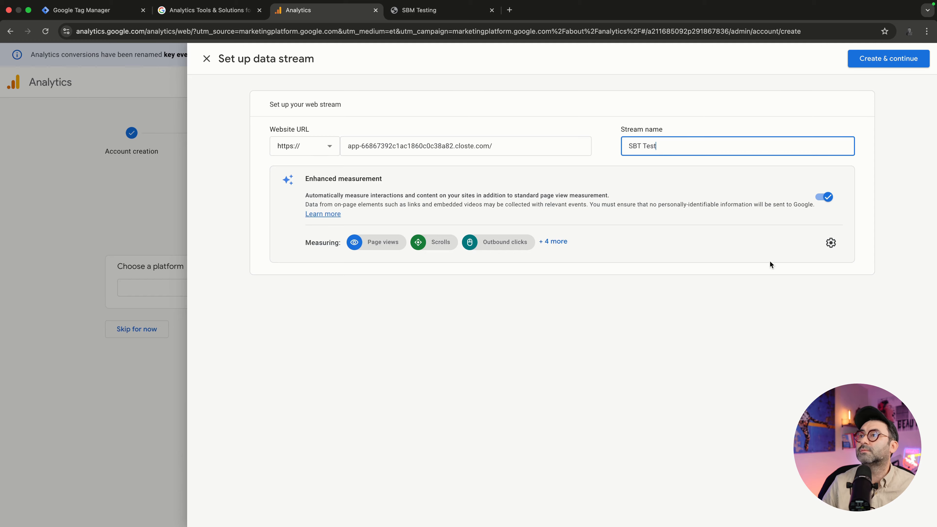
Turn off Form interactions in the stream's enhanced measurement, create the data stream, and close the installation instructions
left_click(831, 243)
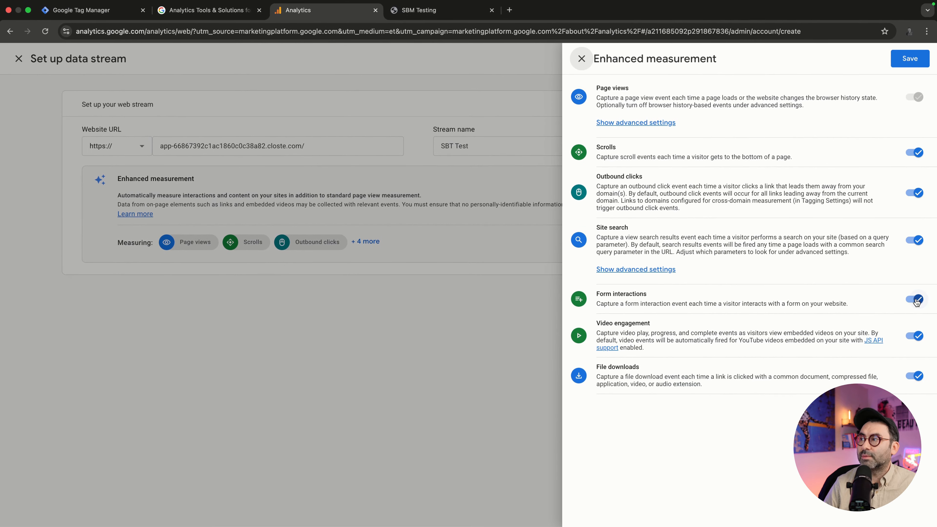
left_click(916, 300)
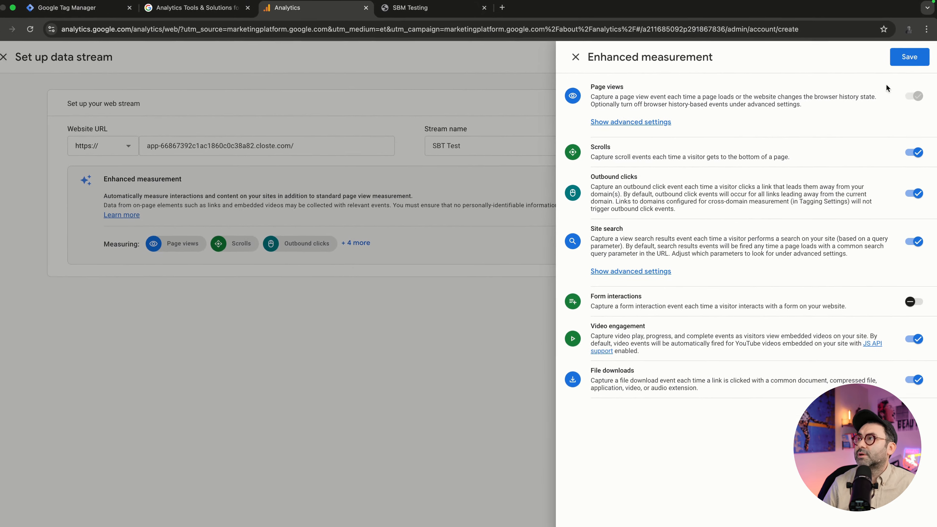
left_click(910, 61)
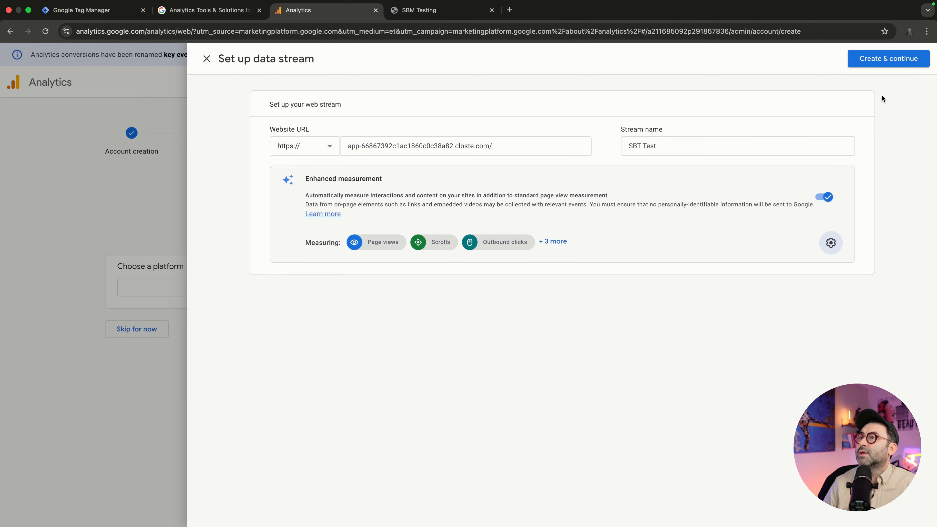
left_click(888, 56)
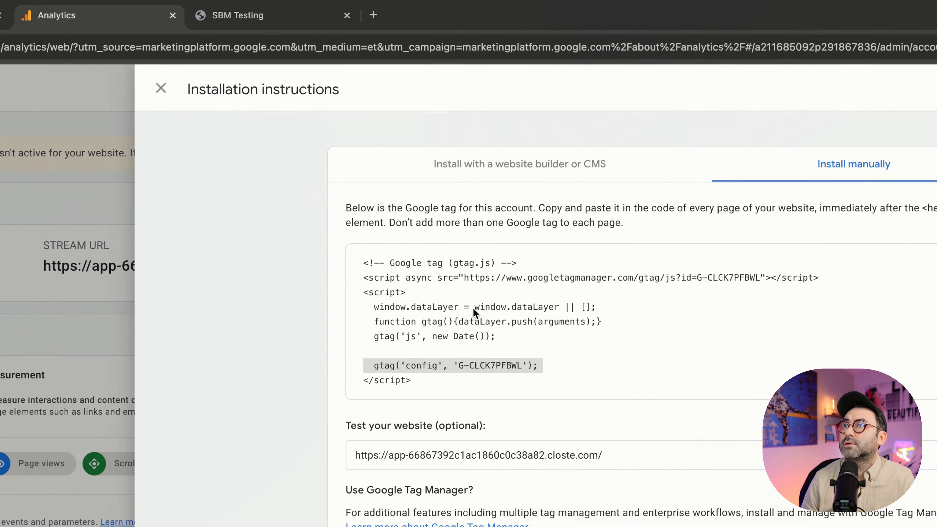
left_click(161, 88)
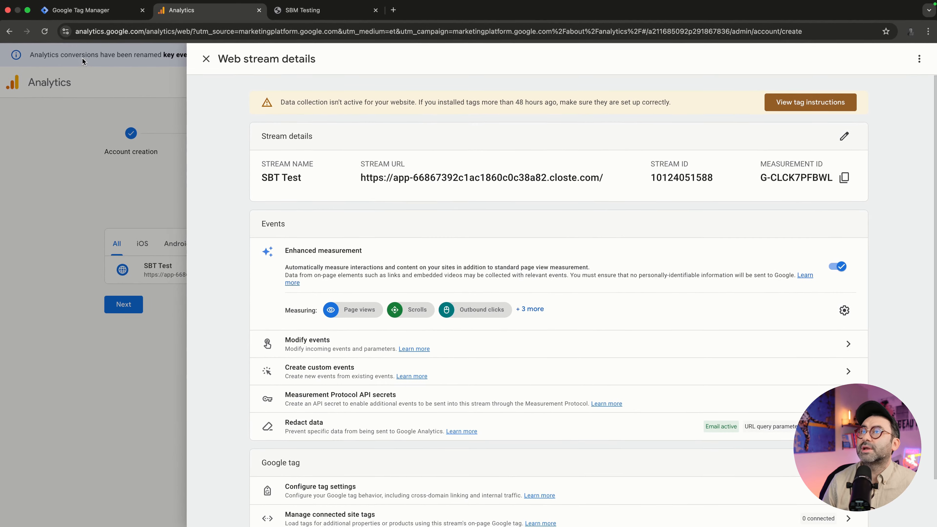
Switch to Google Tag Manager and start a new user-defined variable of type Constant
left_click(95, 15)
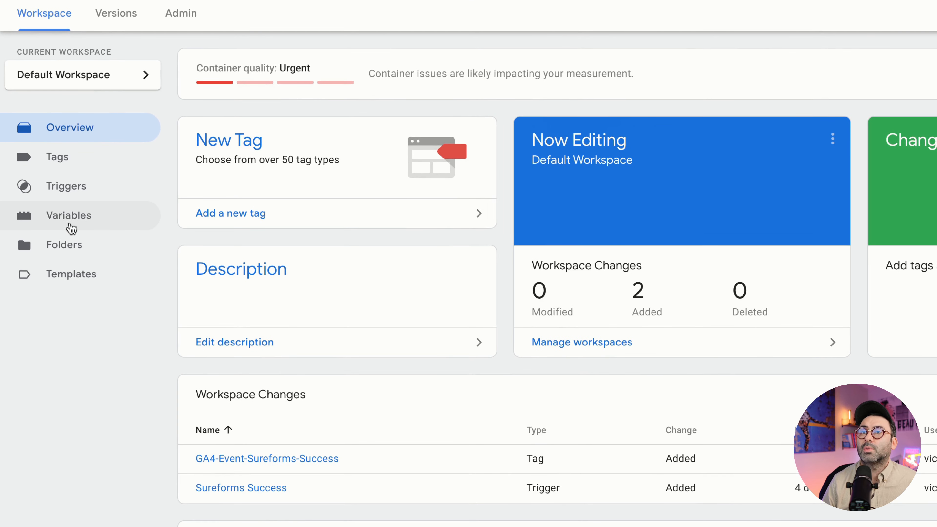
left_click(70, 222)
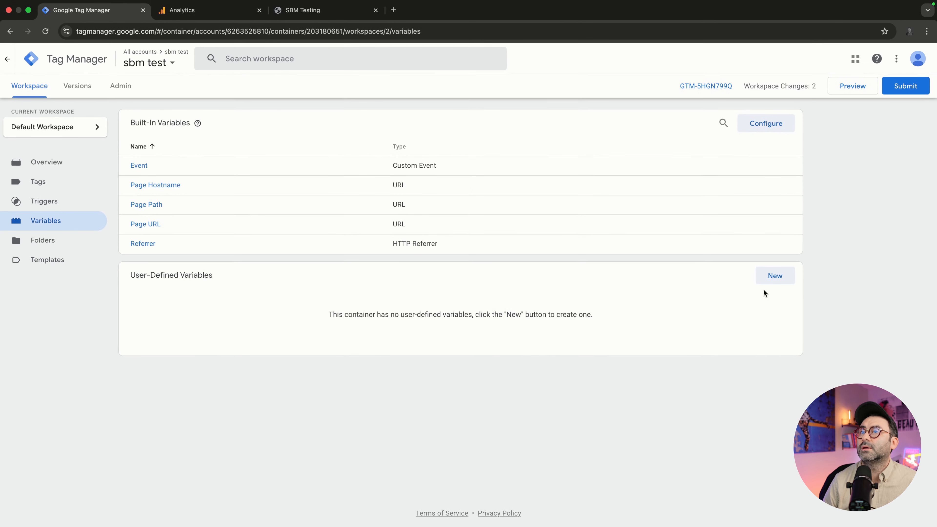
left_click(779, 276)
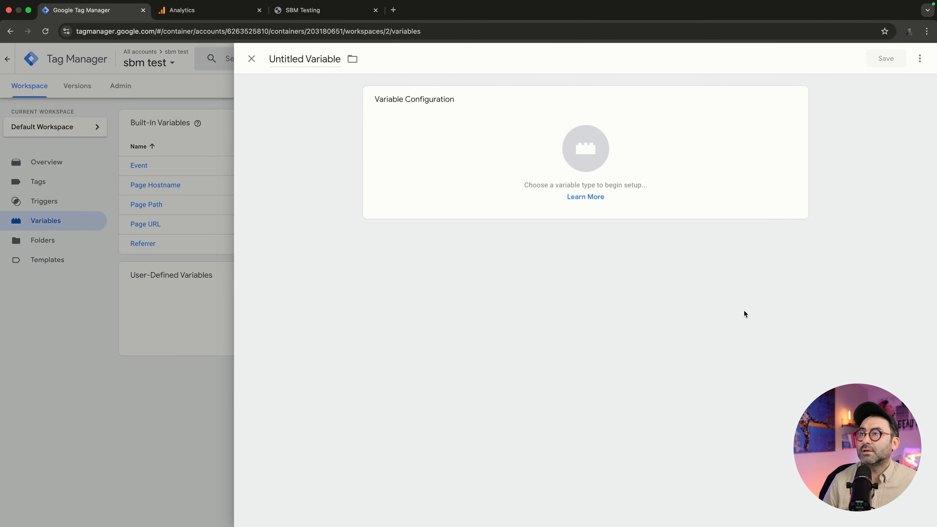
left_click(599, 149)
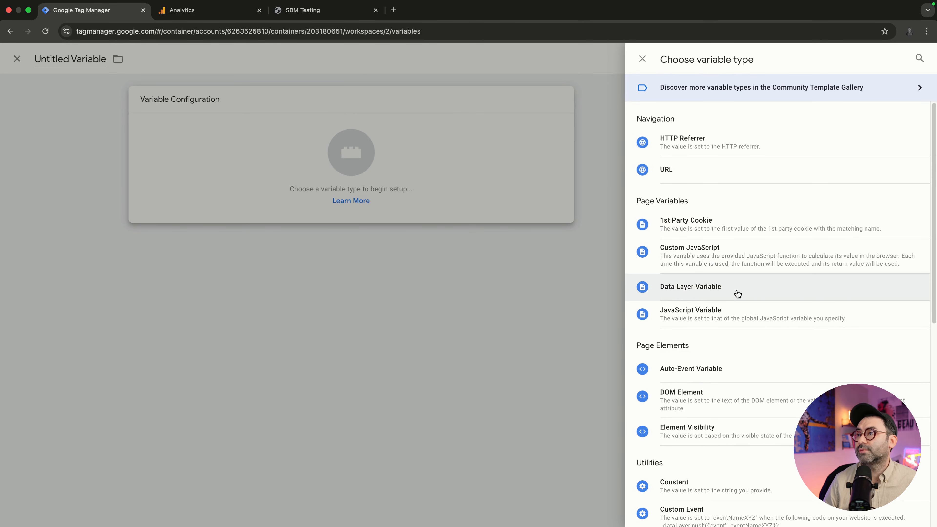
scroll(736, 293, "down", 6)
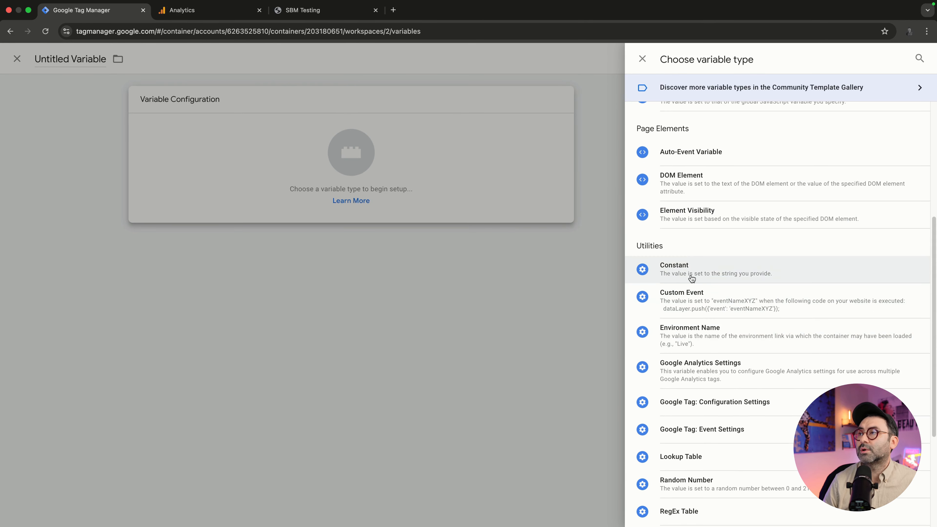
left_click(705, 274)
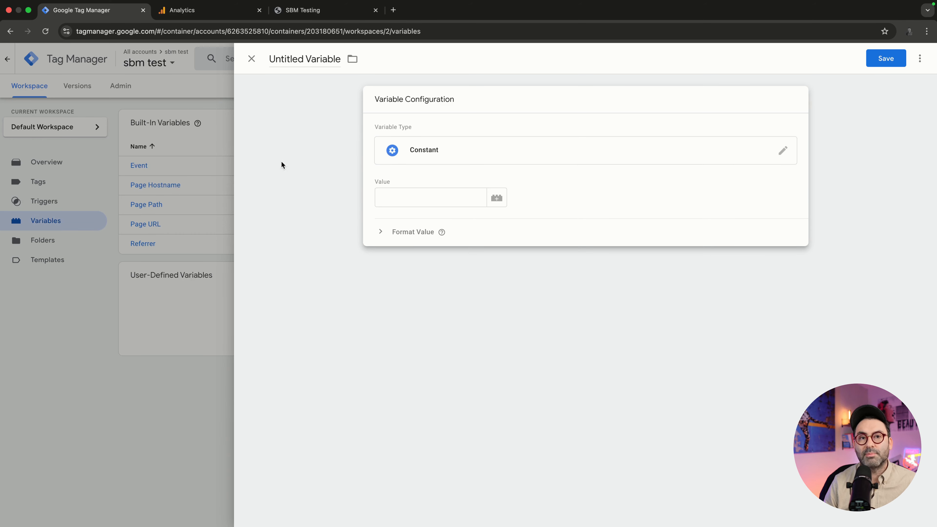
Copy the SBT Test stream's Measurement ID in Google Analytics and look it up in the manual installation tag code
left_click(222, 10)
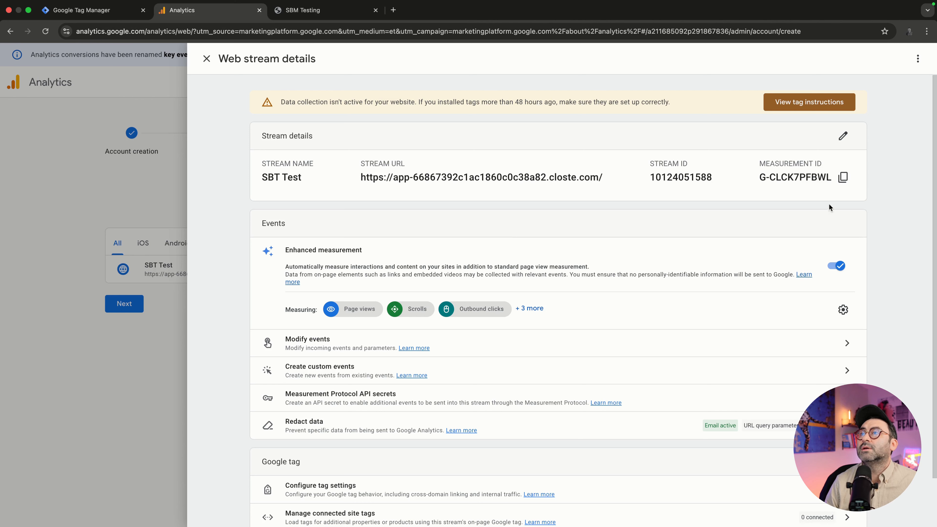
left_click(843, 178)
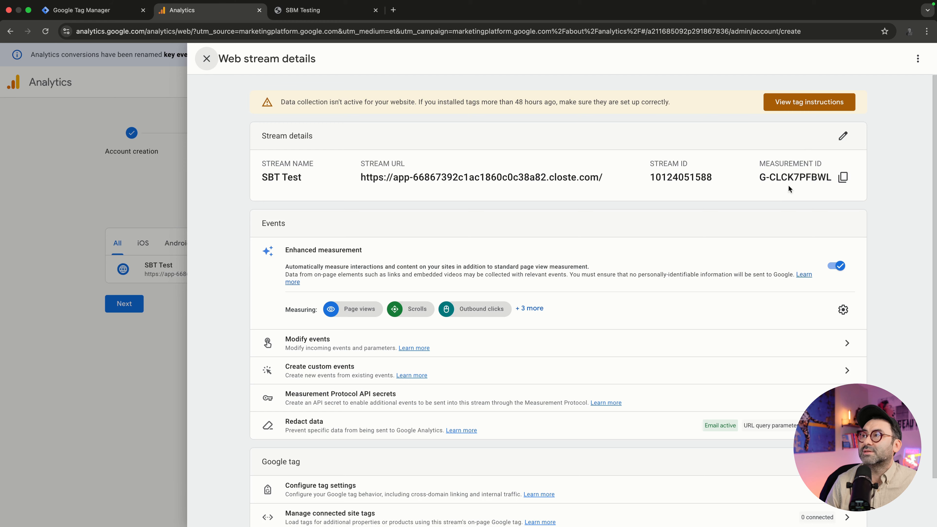
left_click(802, 106)
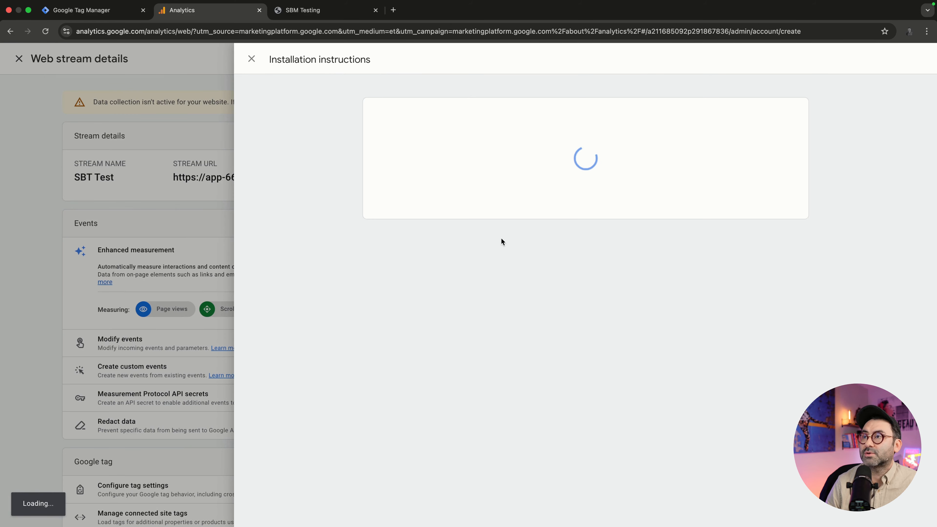
left_click(688, 118)
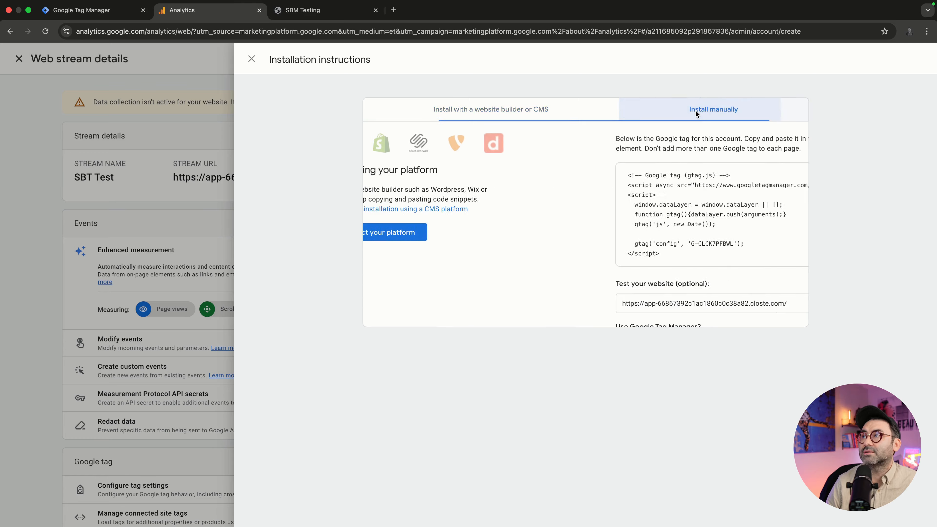
left_click_drag(460, 362, 465, 363)
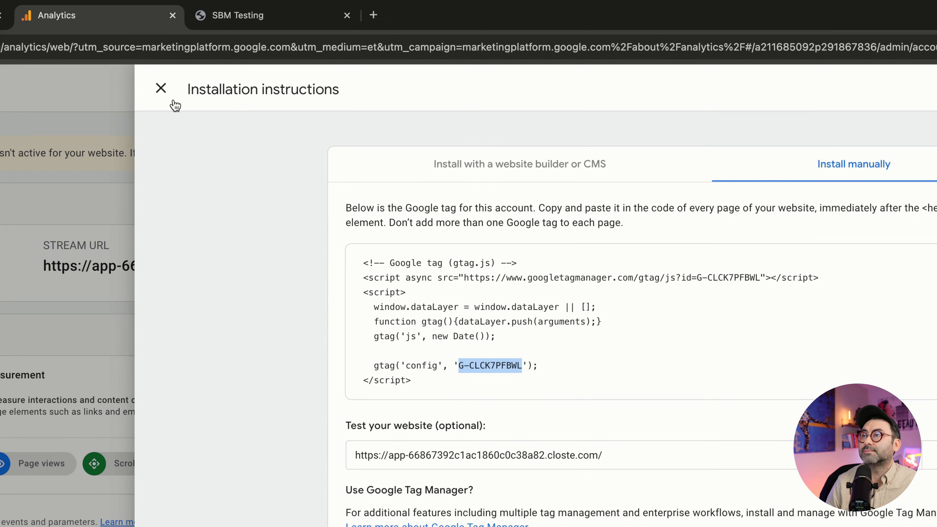
left_click(161, 89)
Return to Google Tag Manager and set the Constant variable's value to the copied Measurement ID, G-CLCK7PFBWL
key("ctrl+shift+Tab")
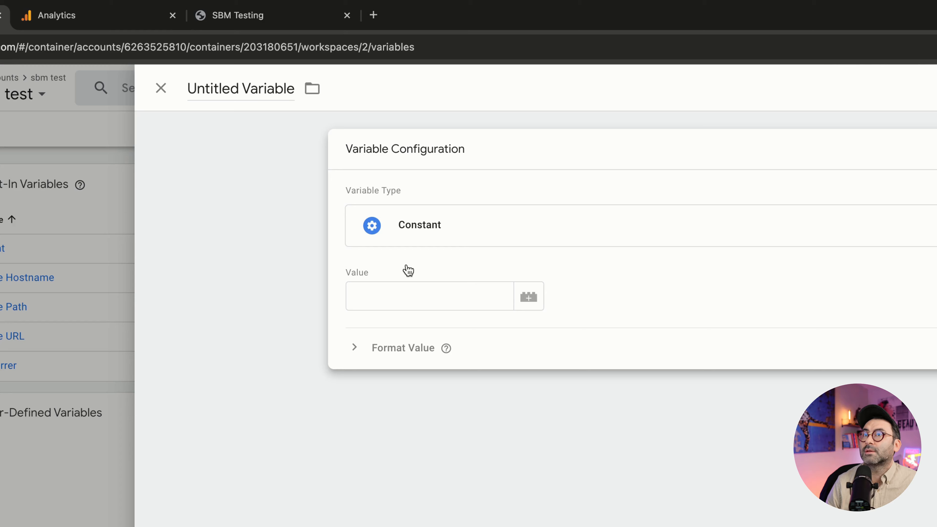
left_click(391, 297)
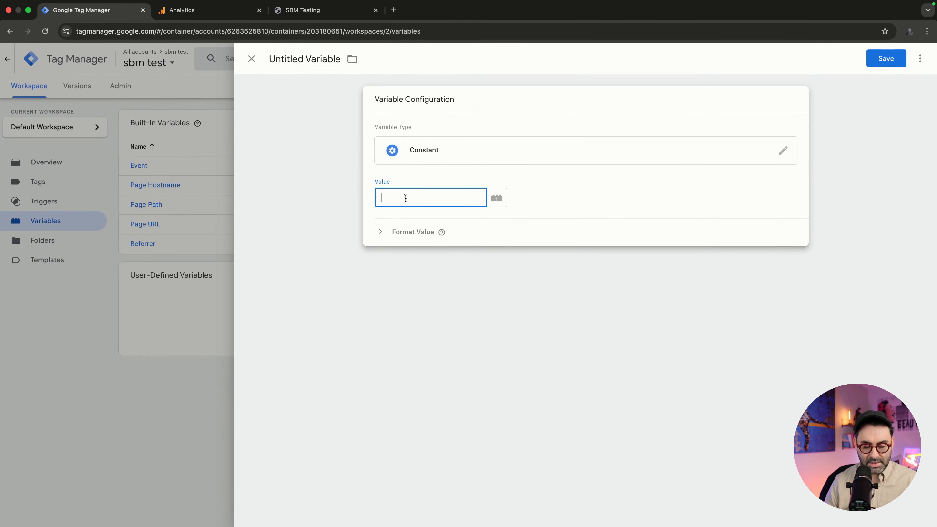
key("ctrl+v")
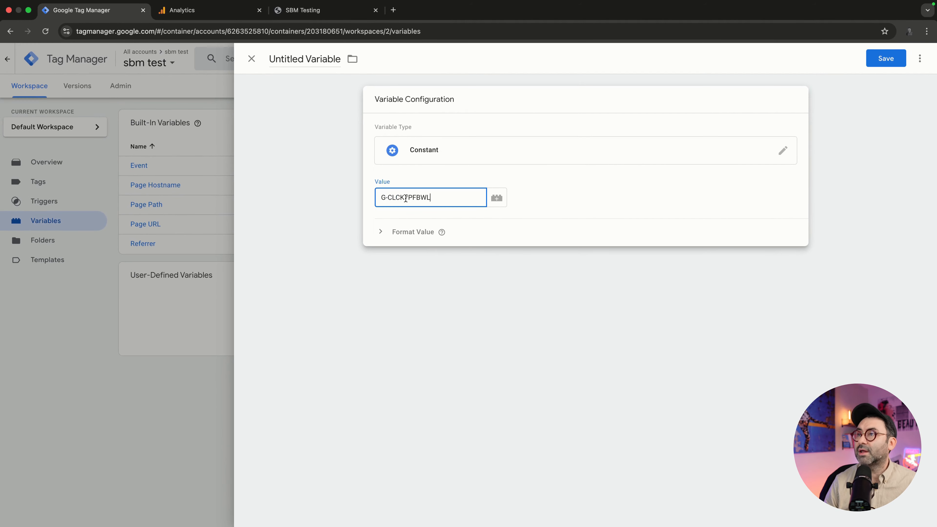
Name the variable GA4-ID-G-CLCK7PFBWL and save it
left_click(308, 58)
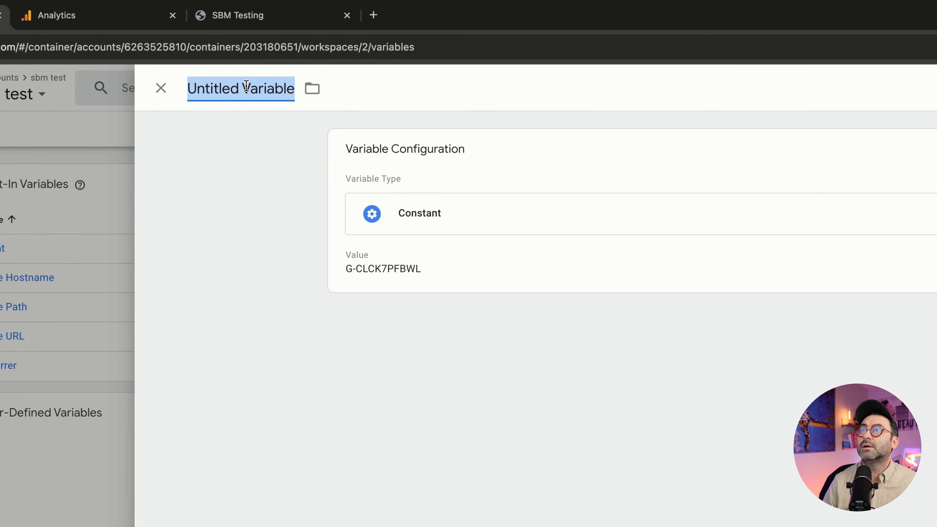
type("GA4")
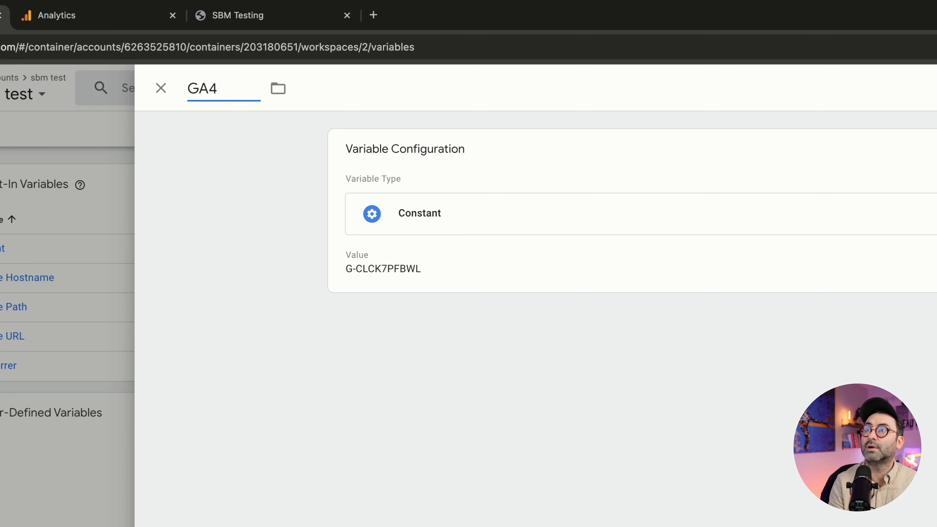
type("-ID-")
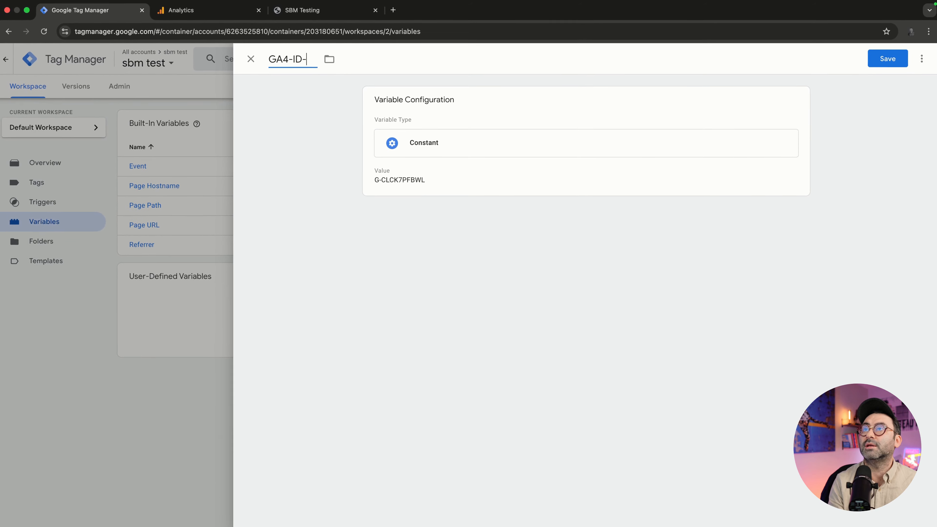
type("G-CLCK7PFBWL")
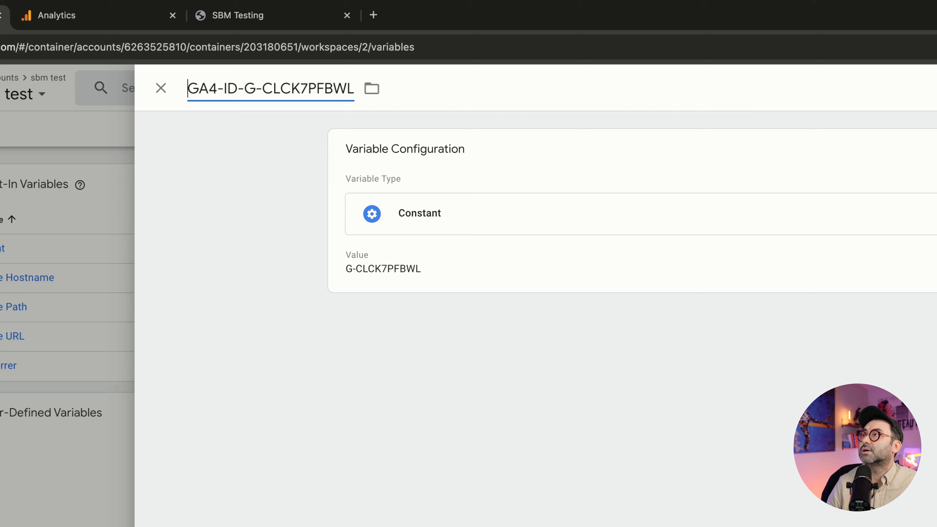
left_click(887, 59)
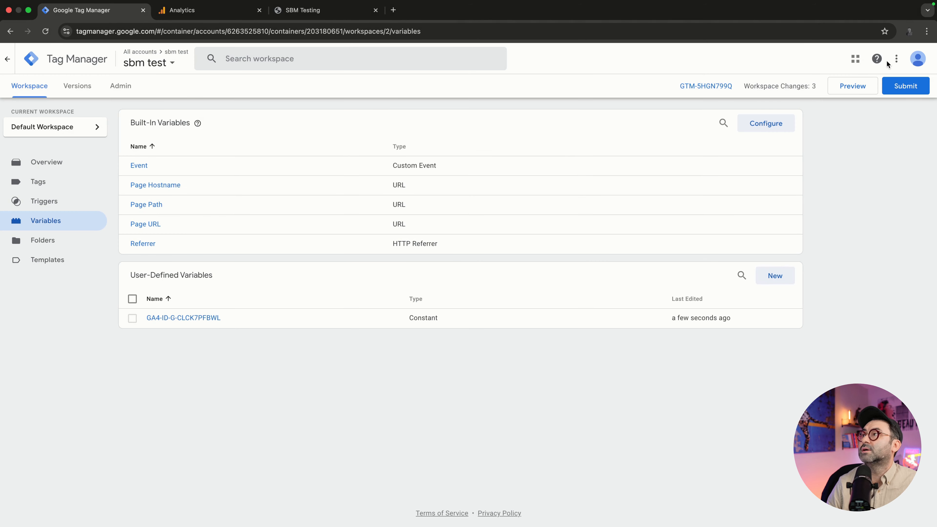
Start a new tag and choose the Google Tag type from the Google Analytics tag types
left_click(38, 182)
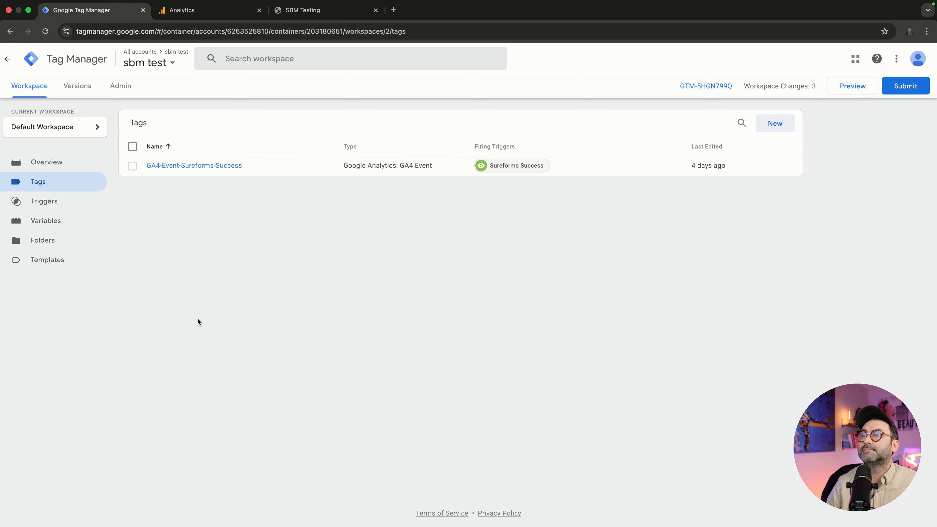
left_click(786, 129)
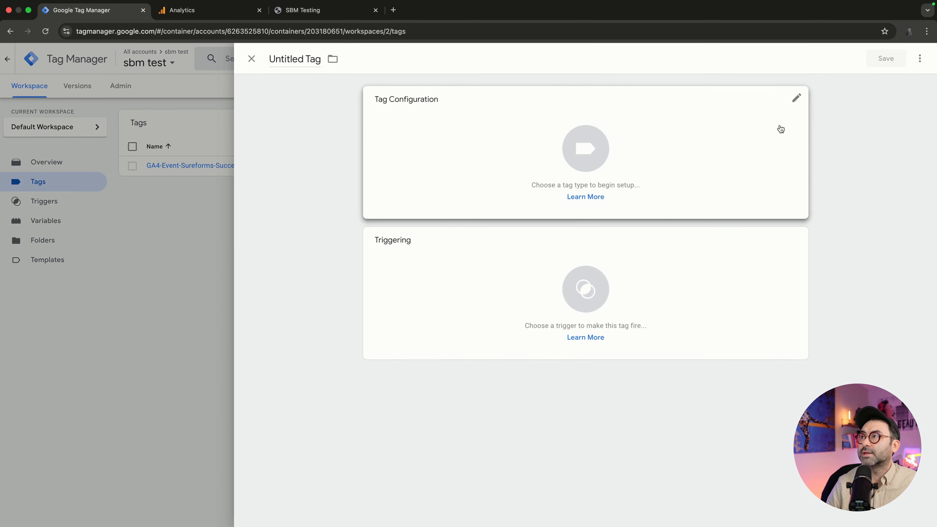
left_click(626, 147)
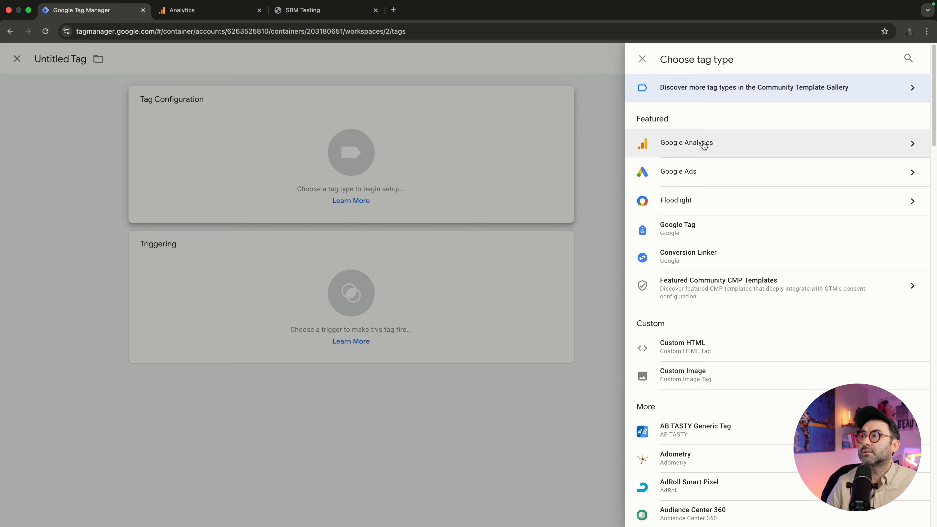
left_click(704, 145)
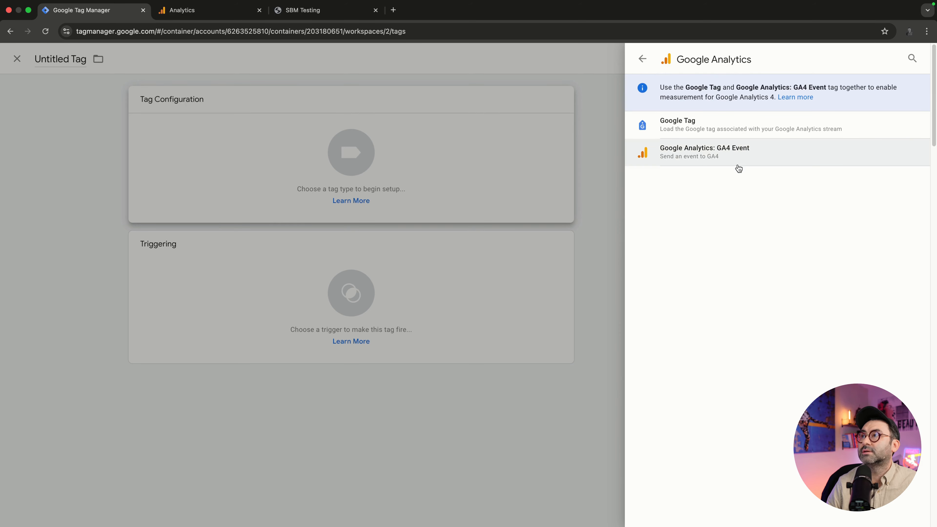
left_click(685, 128)
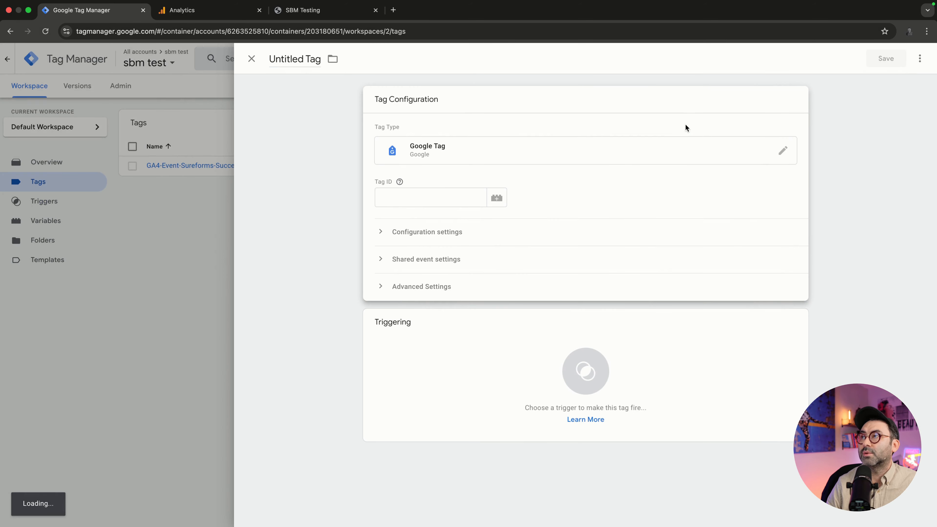
Set the Google Tag's Tag ID to the GA4-ID-G-CLCK7PFBWL variable
left_click(474, 206)
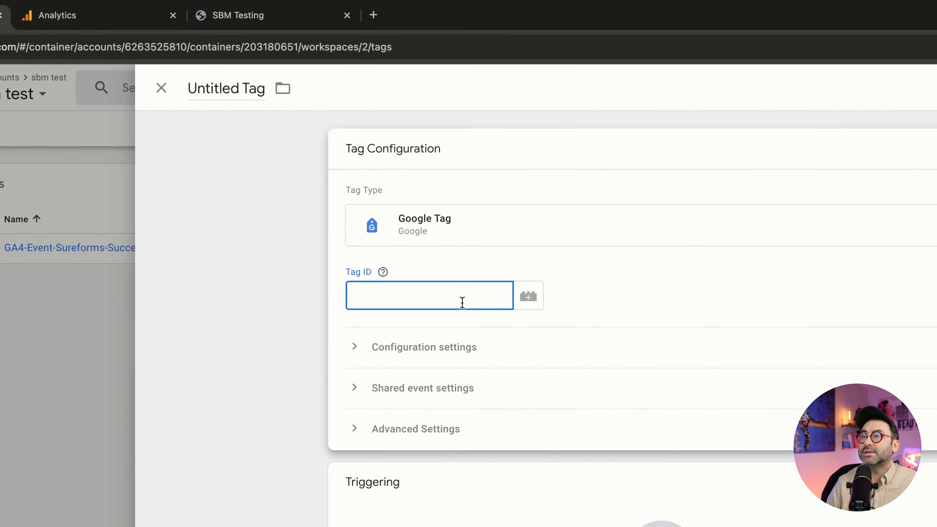
left_click(533, 300)
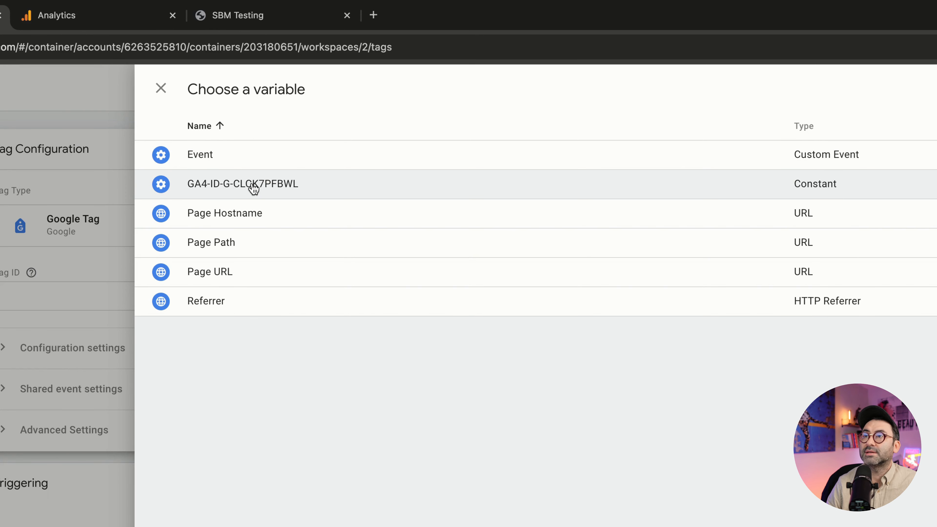
left_click(288, 185)
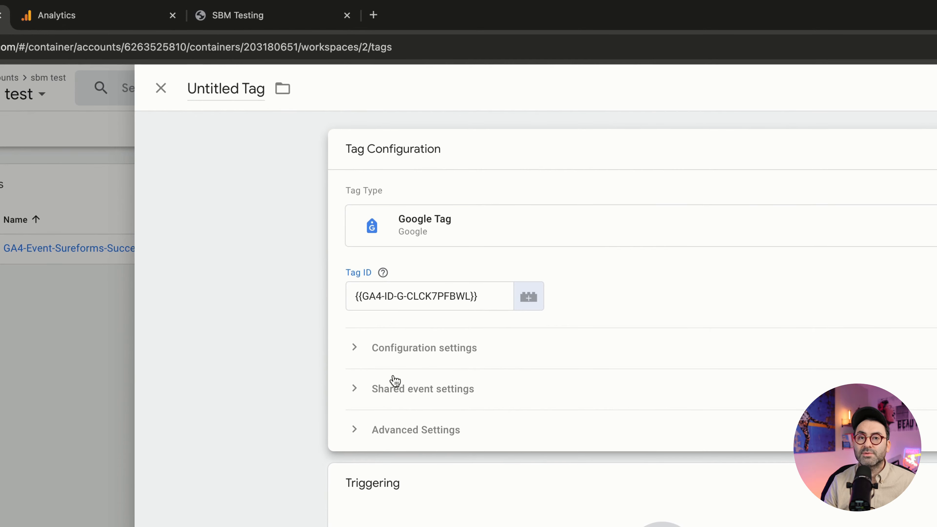
Copy the Measurement ID from Google Analytics and enter G-CLCK7PFBWL directly as the tag's Tag ID instead of the variable
left_click(55, 15)
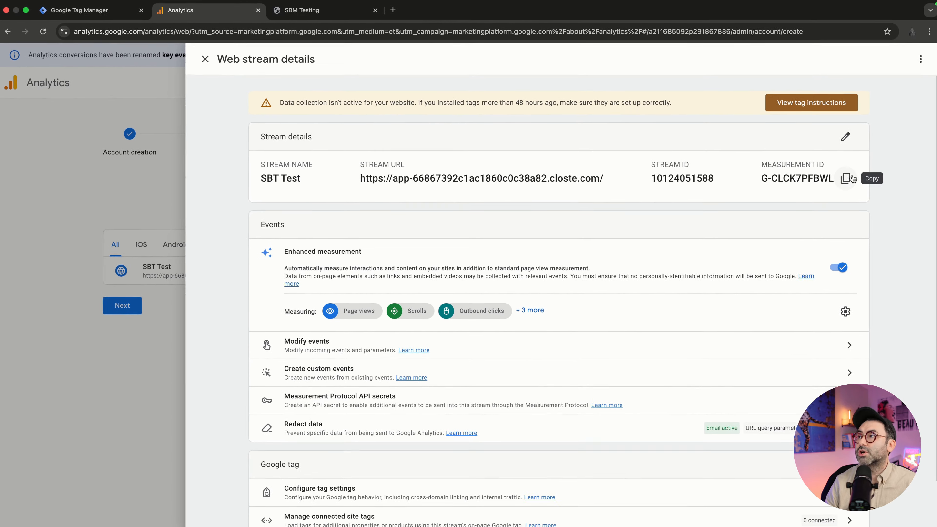
left_click(850, 178)
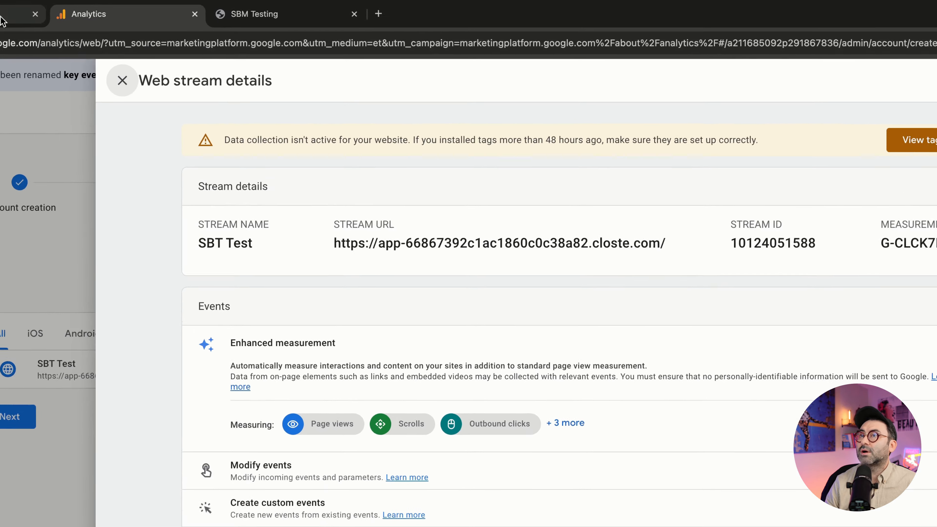
left_click(92, 10)
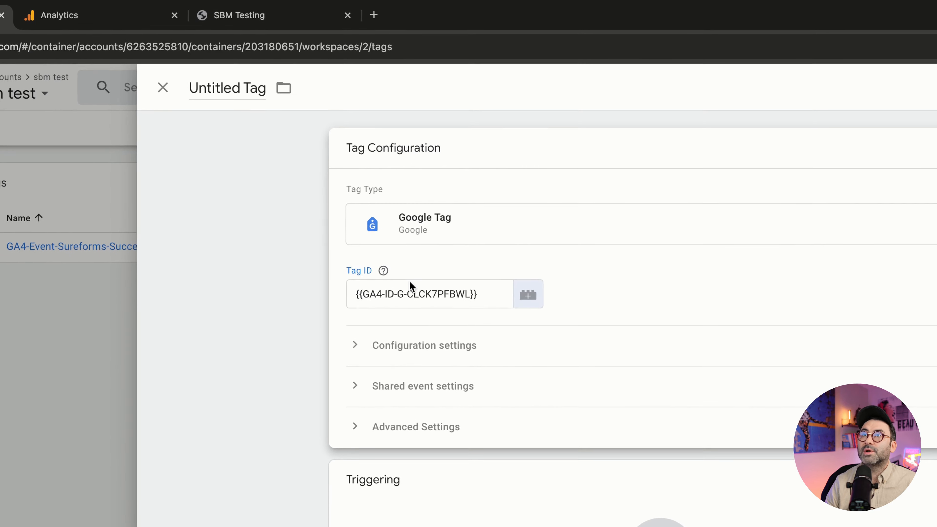
triple_click(460, 285)
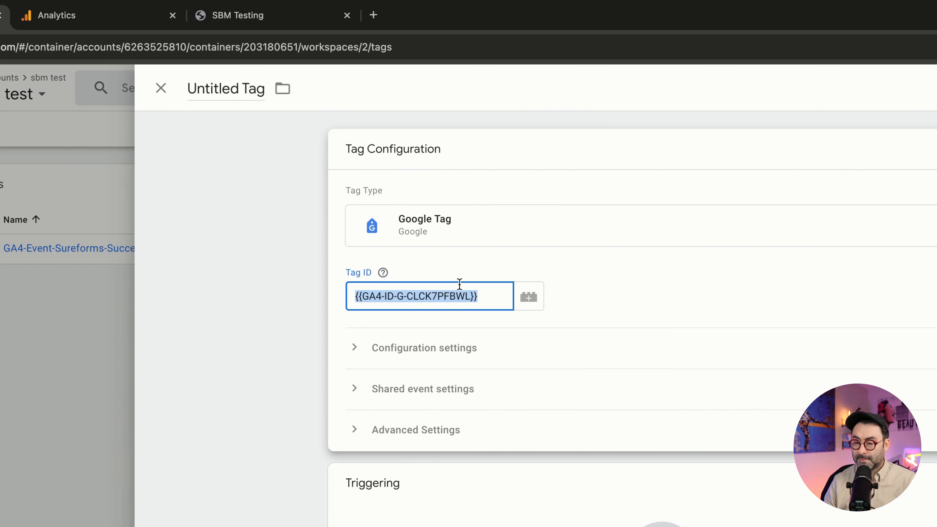
key("BackSpace")
key("ctrl+v")
left_click(667, 296)
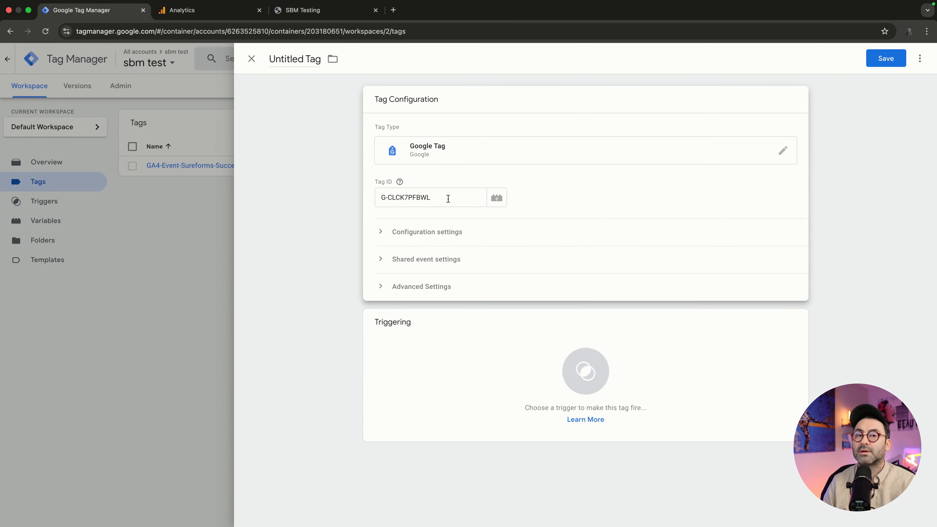
Replace the directly entered Tag ID with the GA4-ID-G-CLCK7PFBWL constant variable
triple_click(448, 199)
key("BackSpace")
left_click(496, 198)
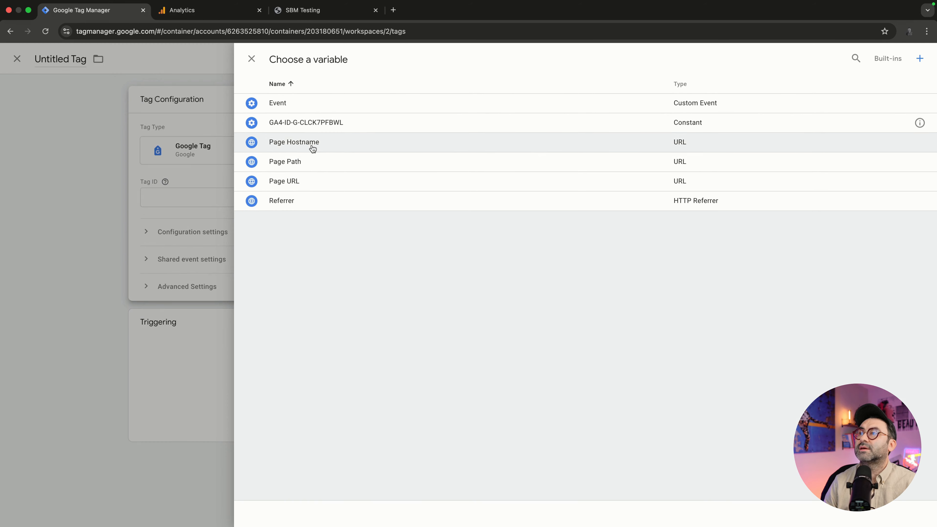
left_click(279, 124)
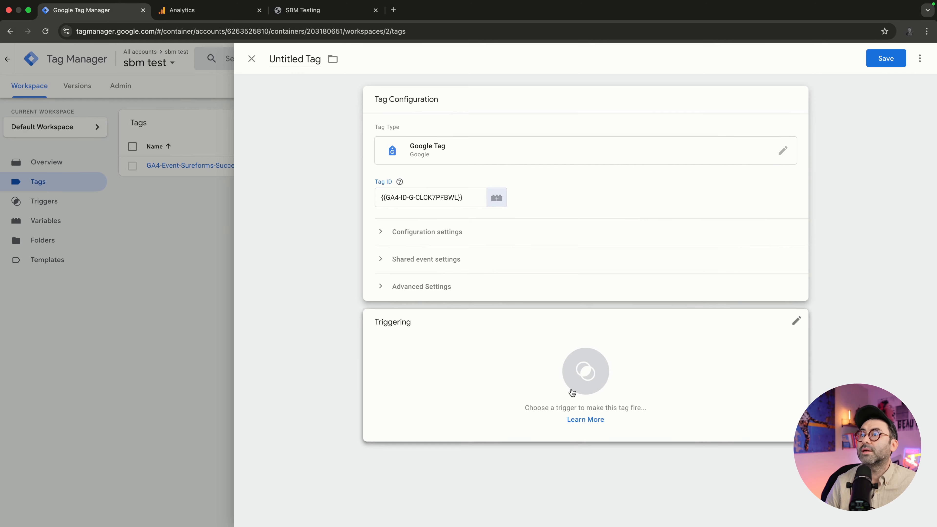
Add the Initialization - All Pages trigger to the tag and save it under the name GA4-MainTag-G-CLCK7PFBWL
left_click(572, 381)
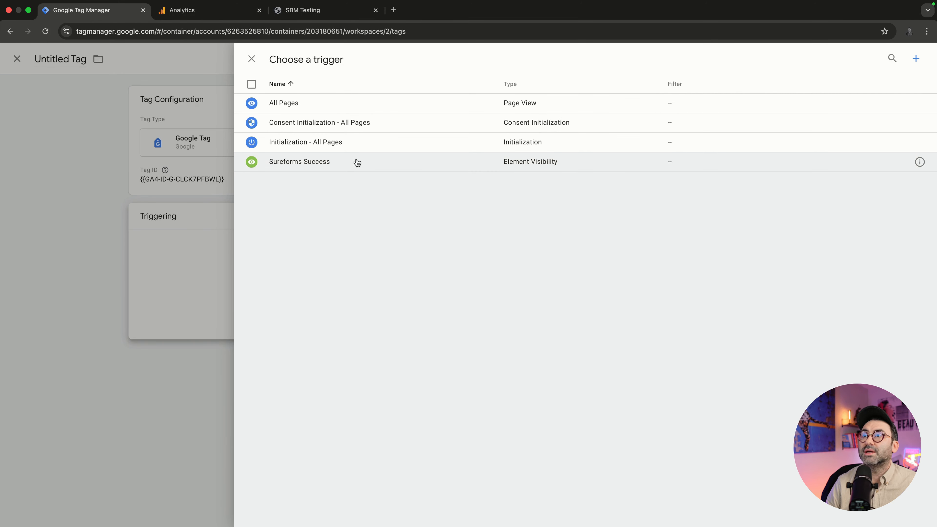
left_click(345, 143)
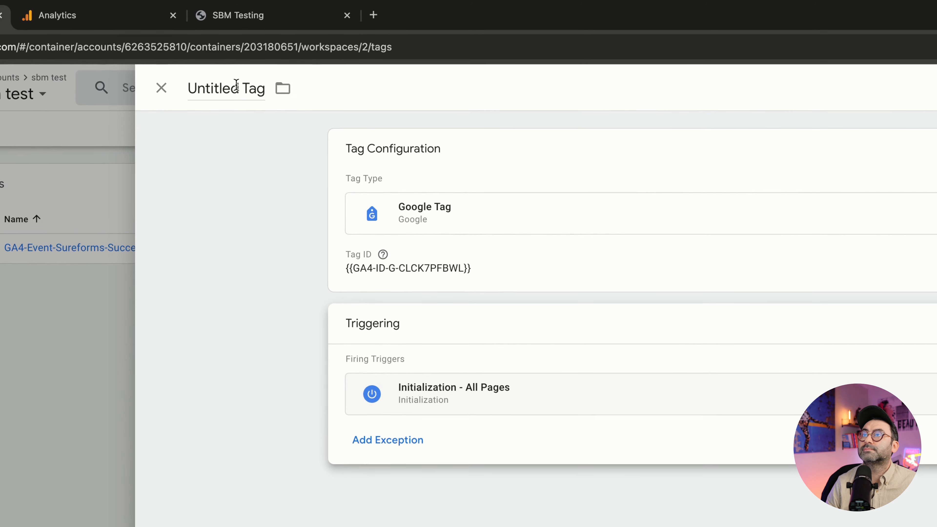
left_click(236, 85)
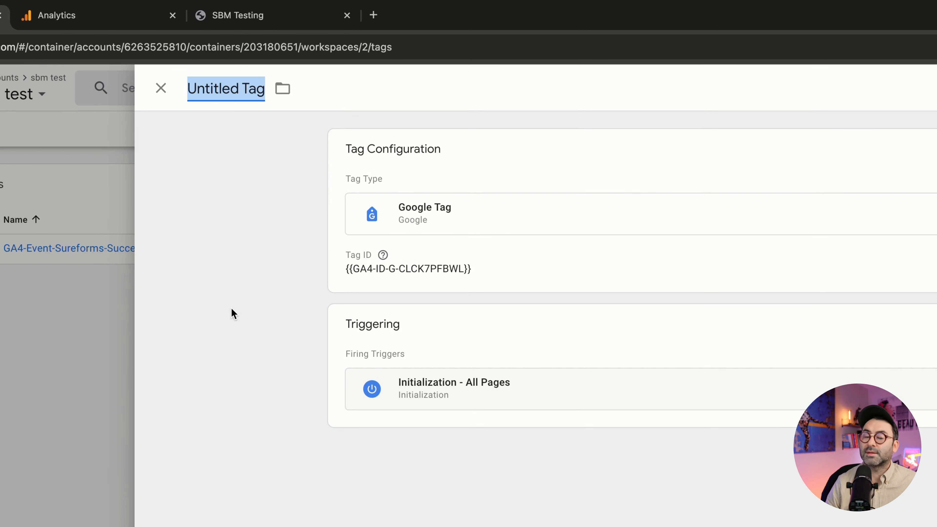
type("GA4")
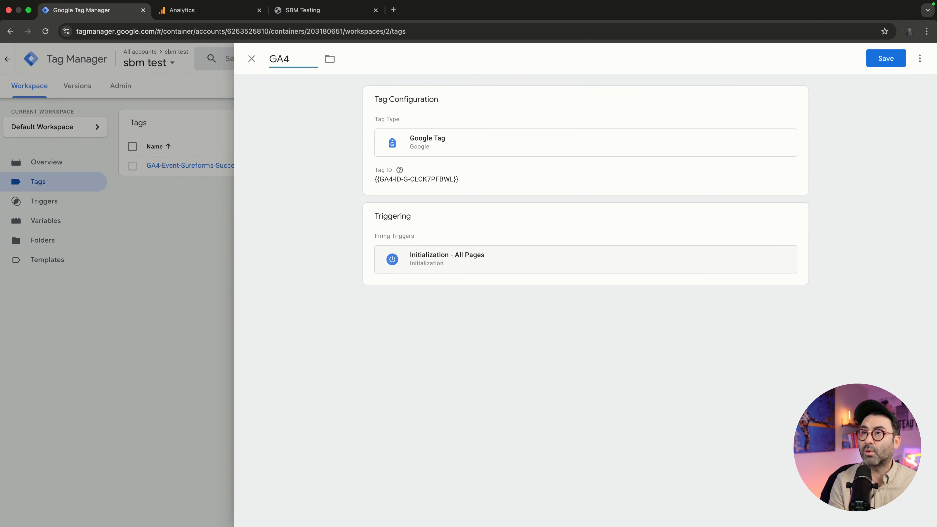
type("-Main")
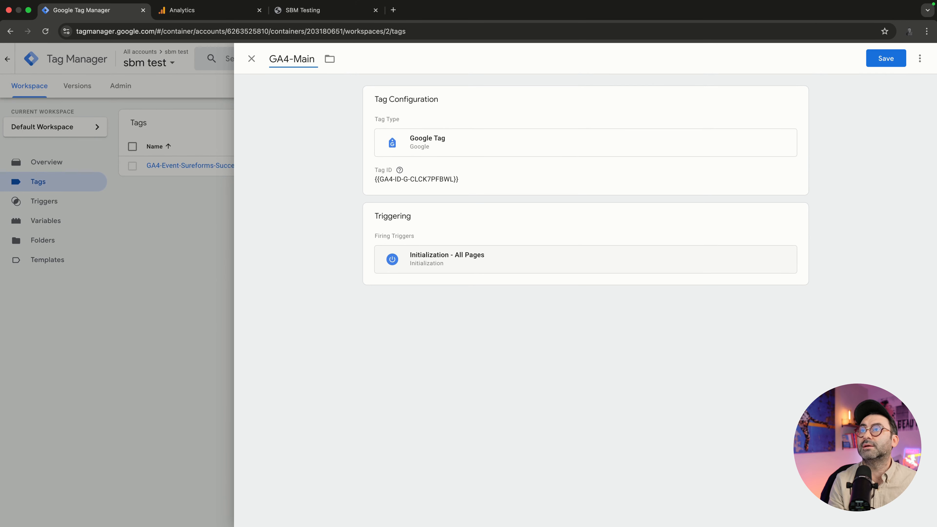
type("Tag")
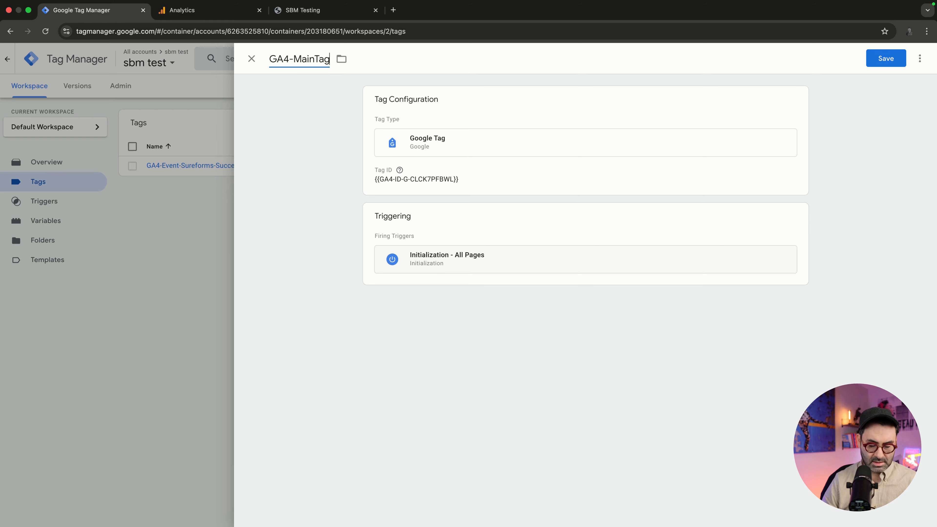
type("--")
type("G-CLCK7PFBWL")
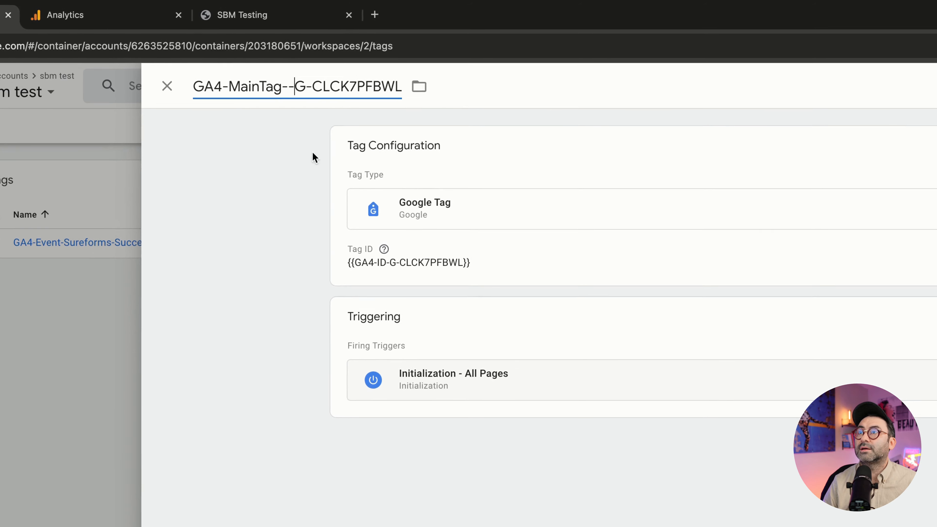
key("BackSpace")
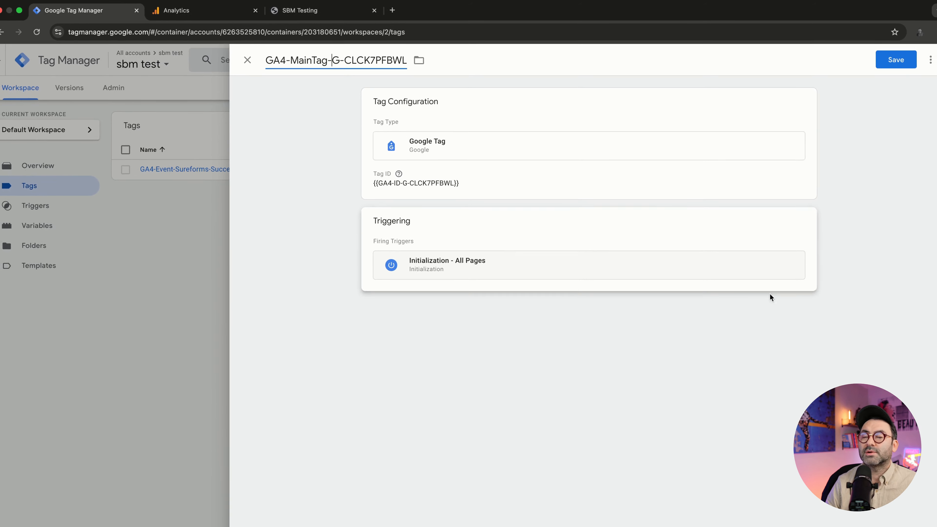
left_click(890, 59)
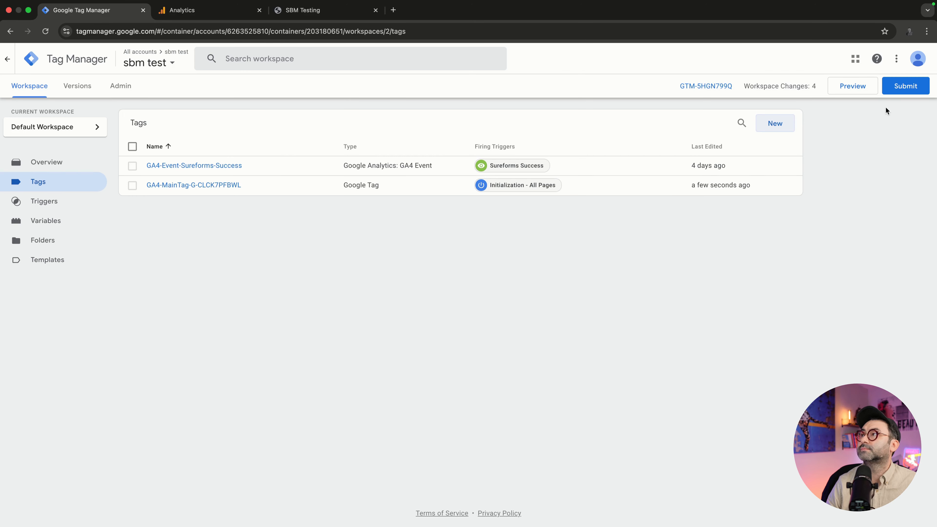
Preview the container and connect Tag Assistant to the test website's address, app-66867392c1ac1860c0c38a82.closte.com, continuing to the debug summary
left_click(847, 87)
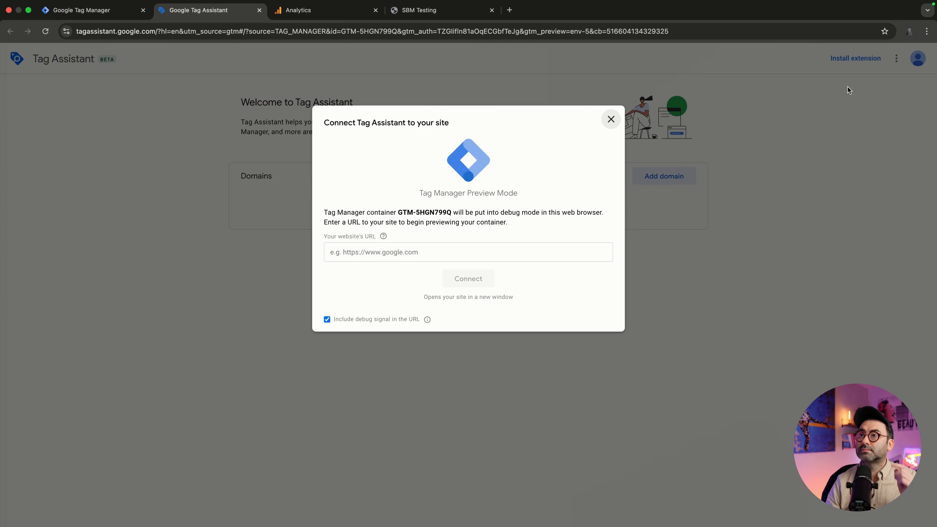
left_click(424, 11)
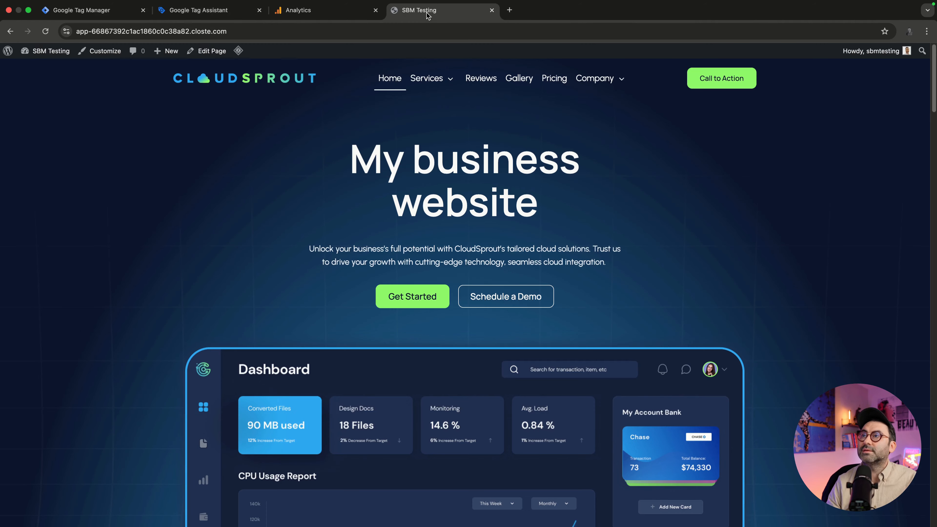
left_click(280, 34)
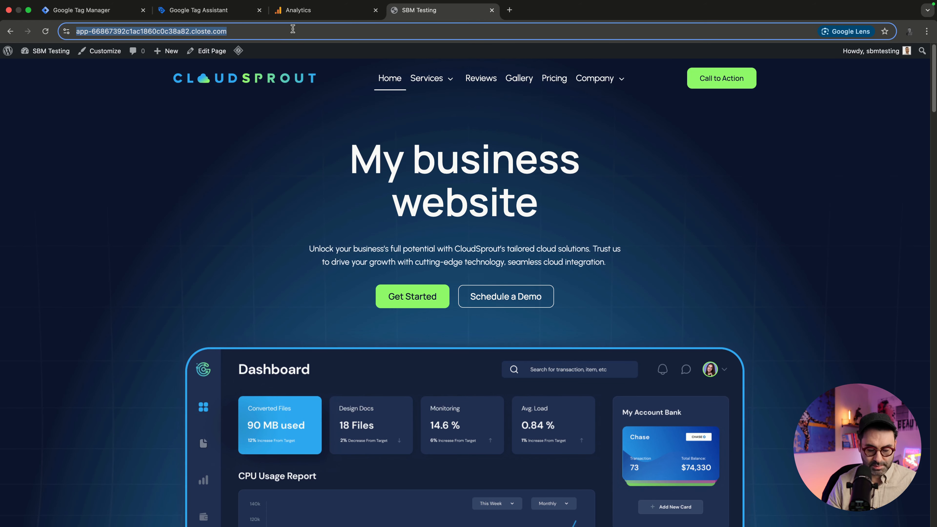
left_click(203, 11)
left_click(429, 258)
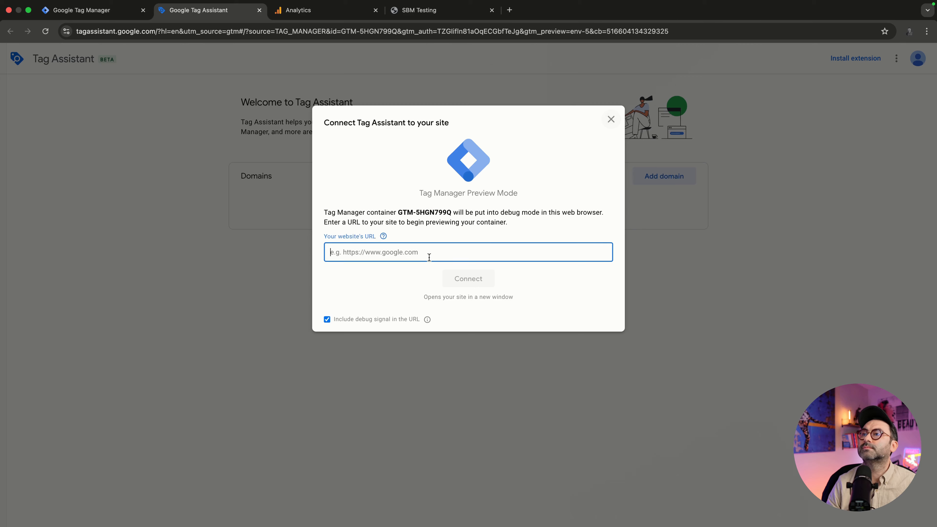
key("super+v")
left_click(468, 278)
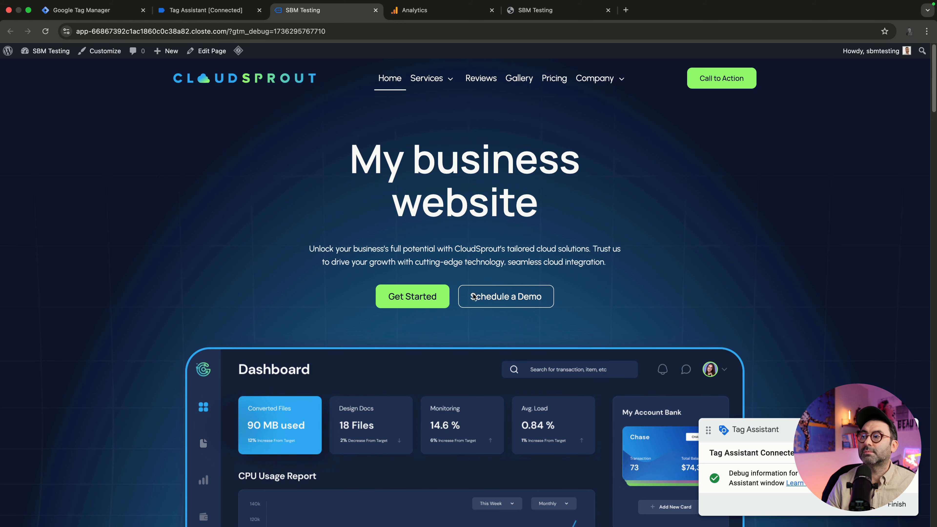
left_click(204, 10)
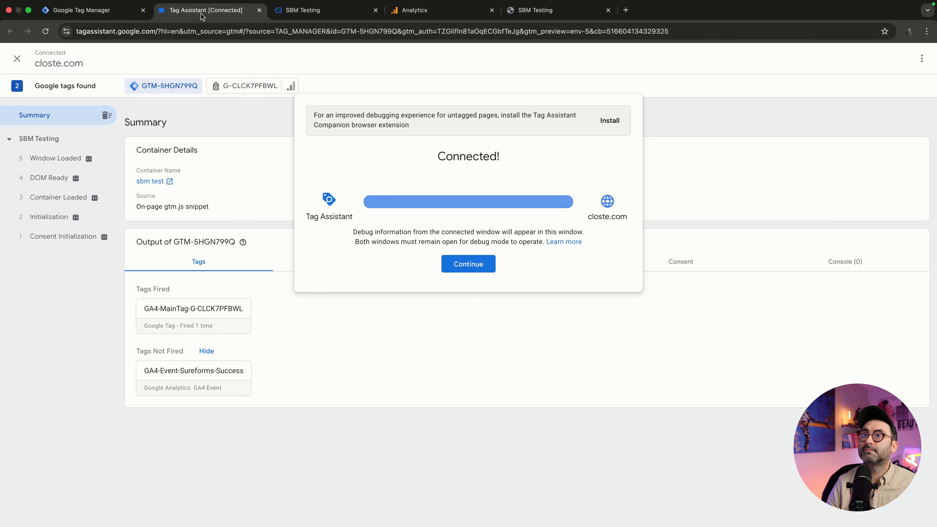
left_click(485, 265)
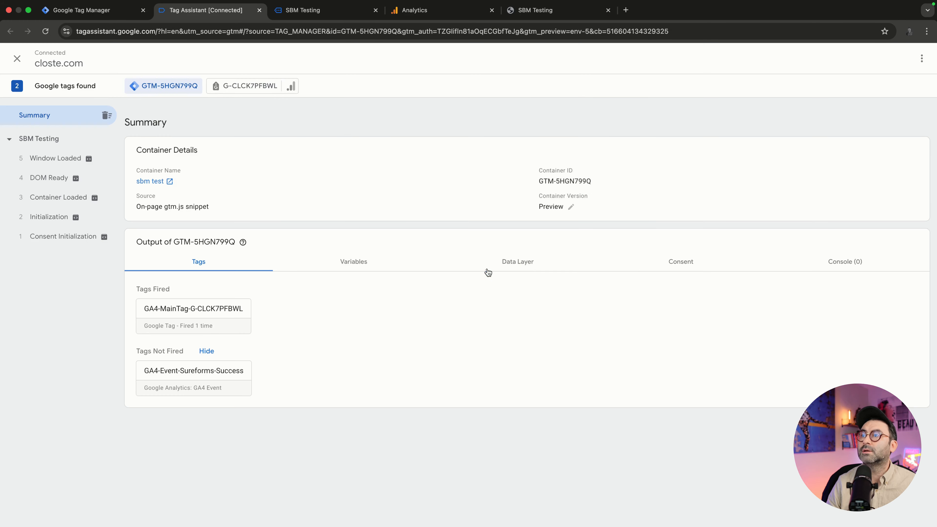
Visit the Services page of the SBM Testing website
left_click(512, 7)
mouse_move(430, 78)
left_click(290, 148)
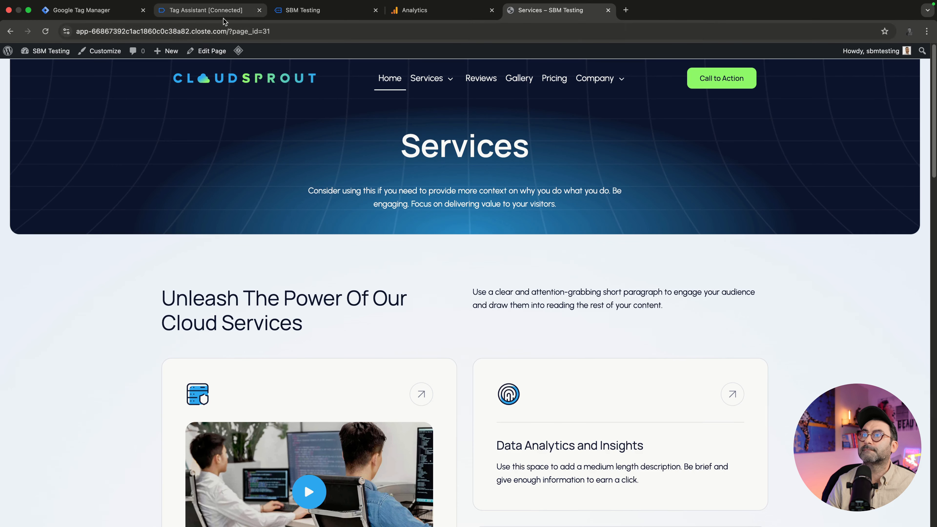
Inspect the GA4-MainTag-G-CLCK7PFBWL tag's properties and firing triggers in Tag Assistant
left_click(194, 10)
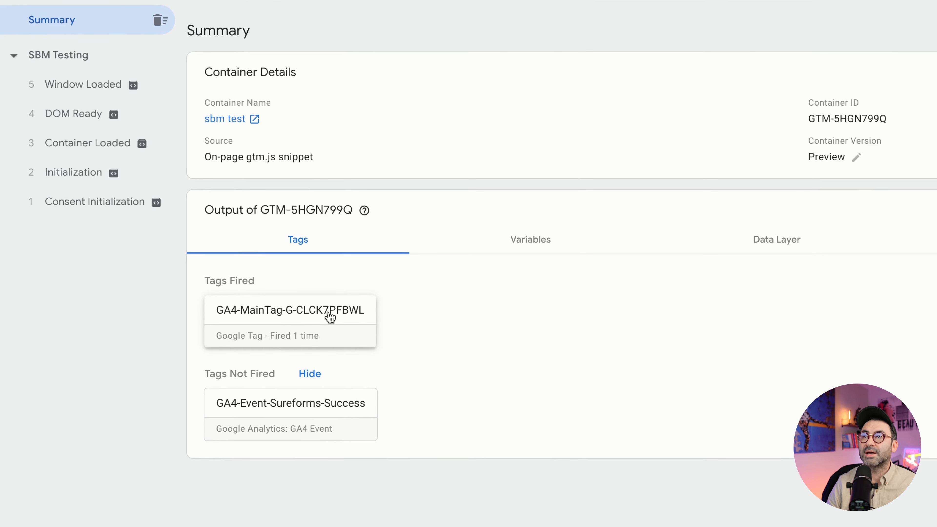
left_click(329, 317)
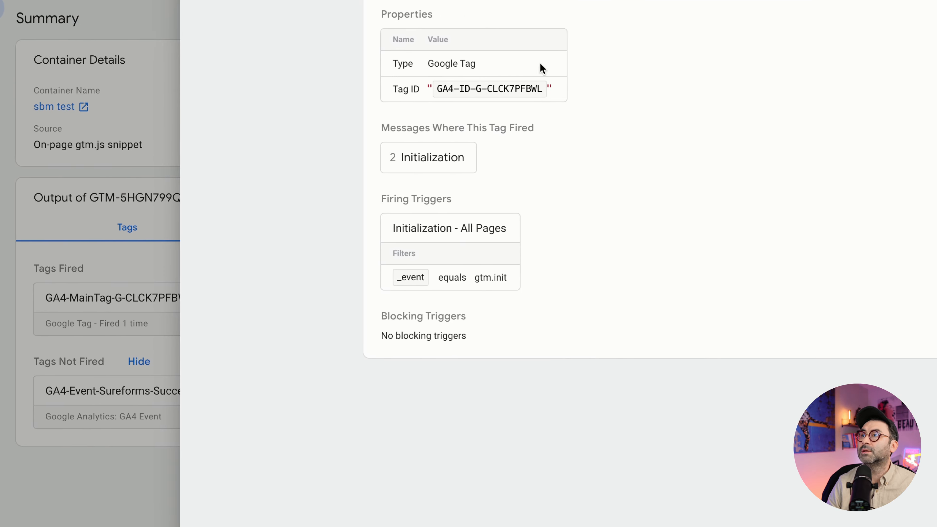
double_click(454, 146)
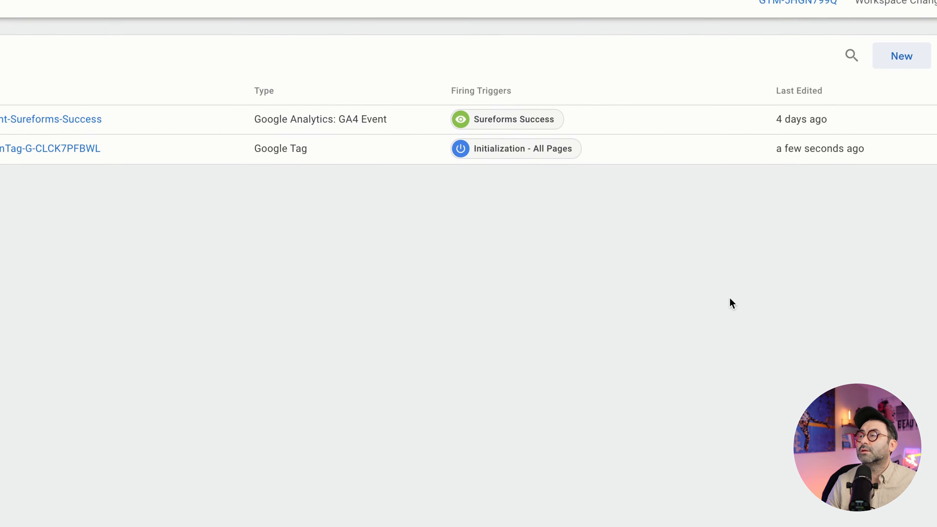
Submit the Tag Manager workspace changes and publish them to Live as a version named Added GA4 Tag, closing the version summary
left_click(907, 85)
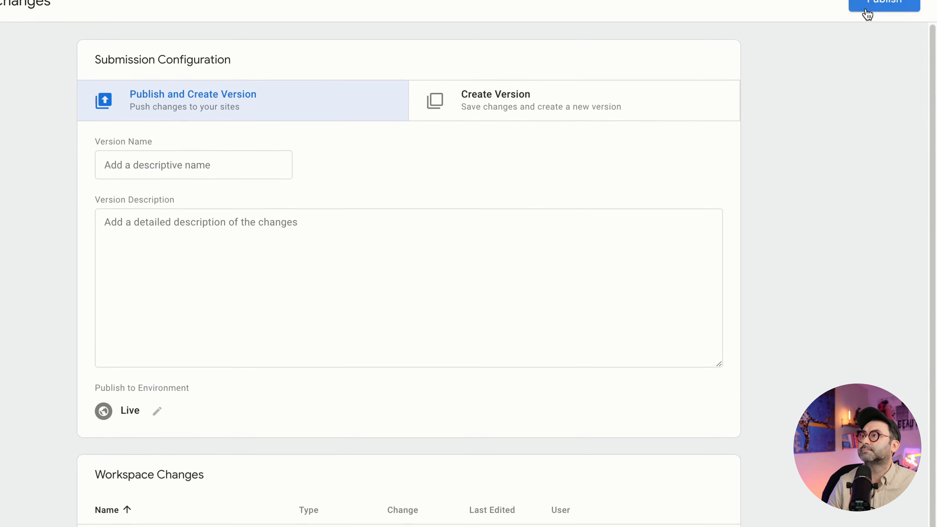
left_click(898, 60)
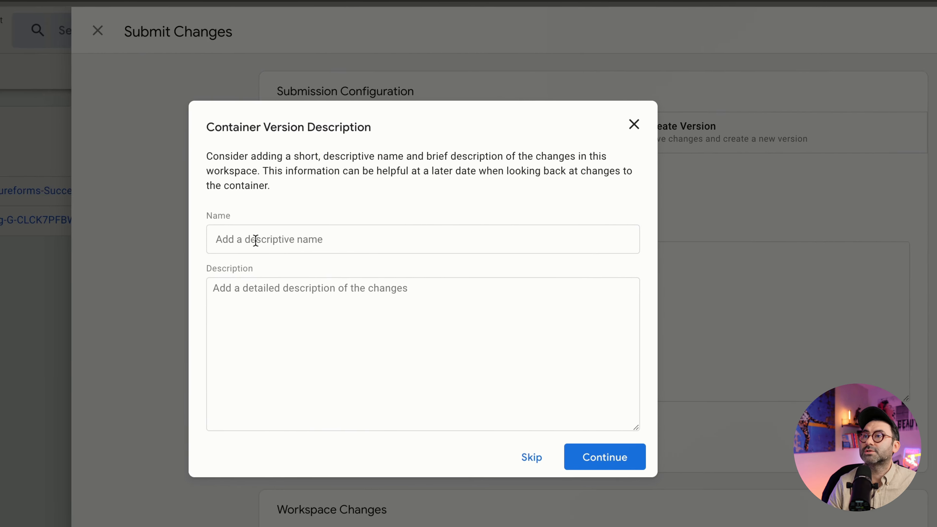
left_click(67, 287)
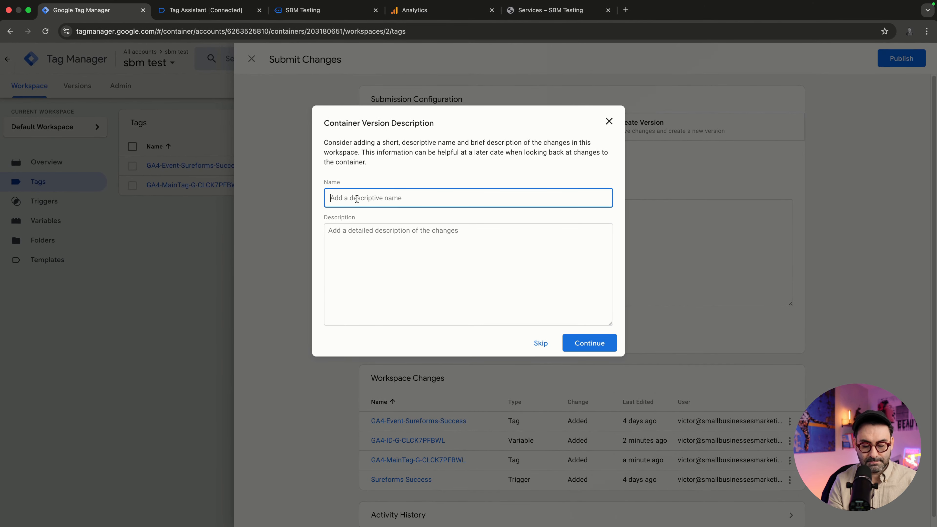
type("Added GA4 Tag")
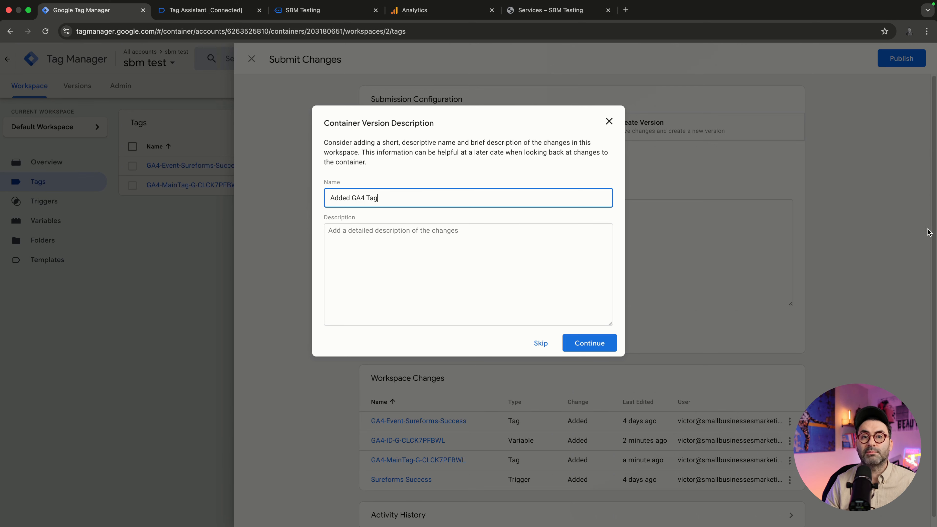
left_click(613, 343)
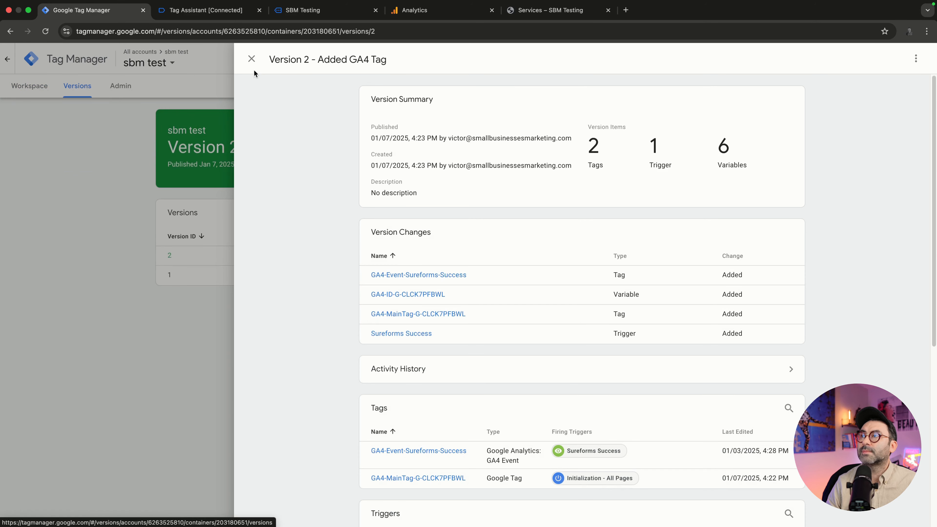
left_click(252, 59)
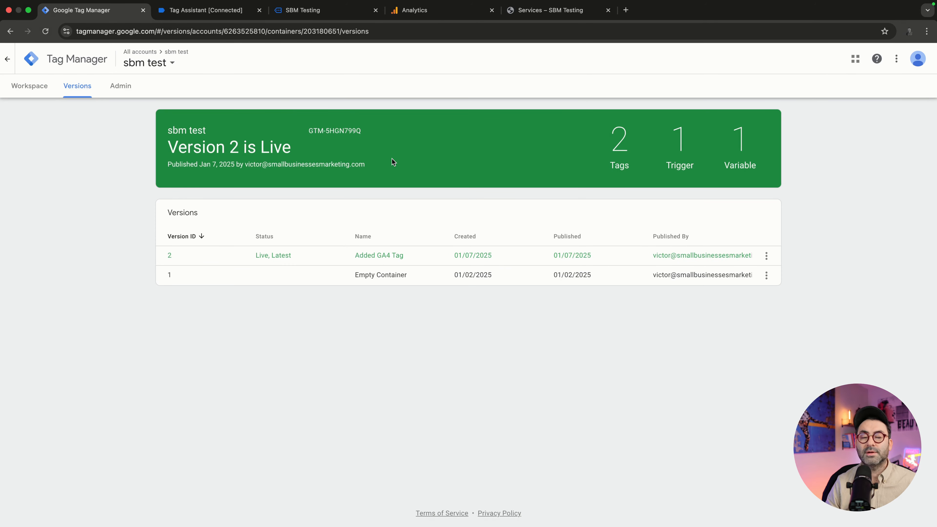